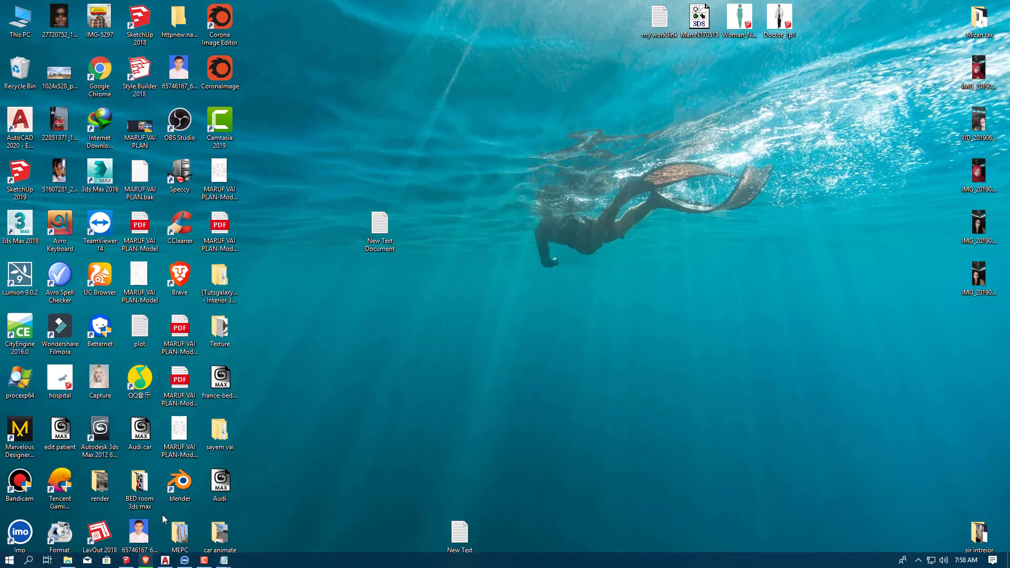
Examine the three preparation notes in the text document about internet, antivirus and following the instructions
left_click(142, 561)
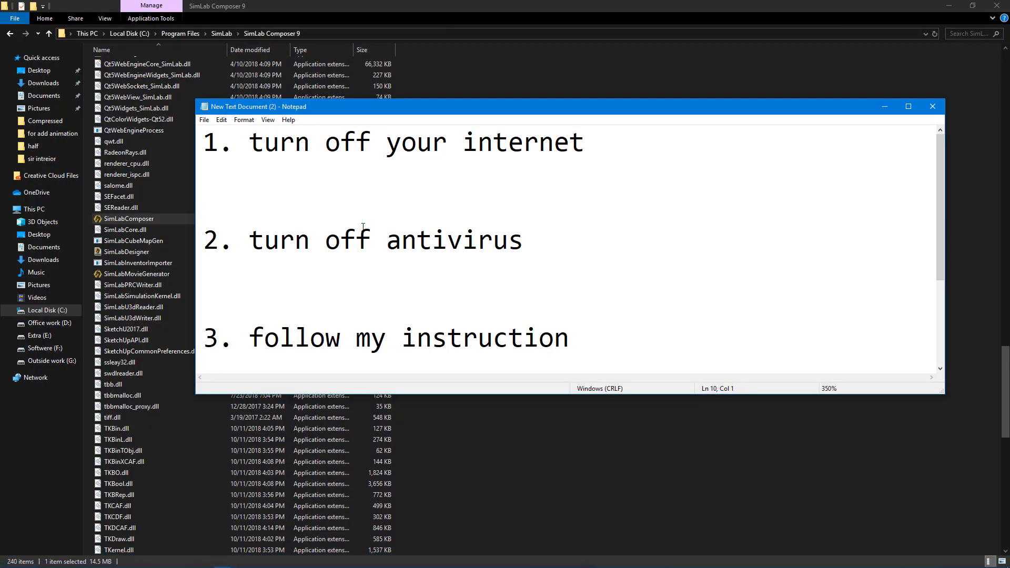
left_click_drag(211, 142, 581, 132)
left_click(996, 5)
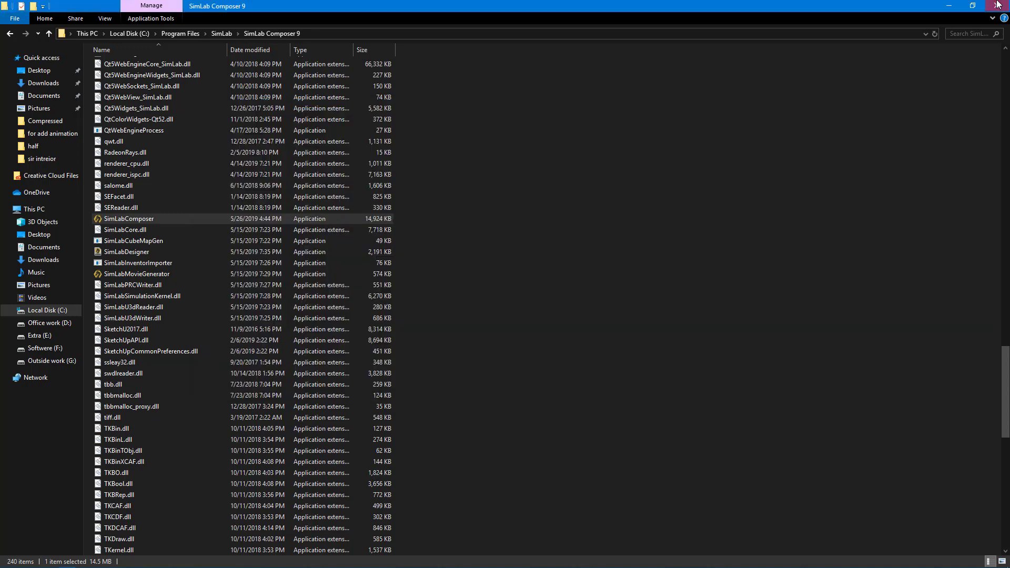
left_click(222, 192)
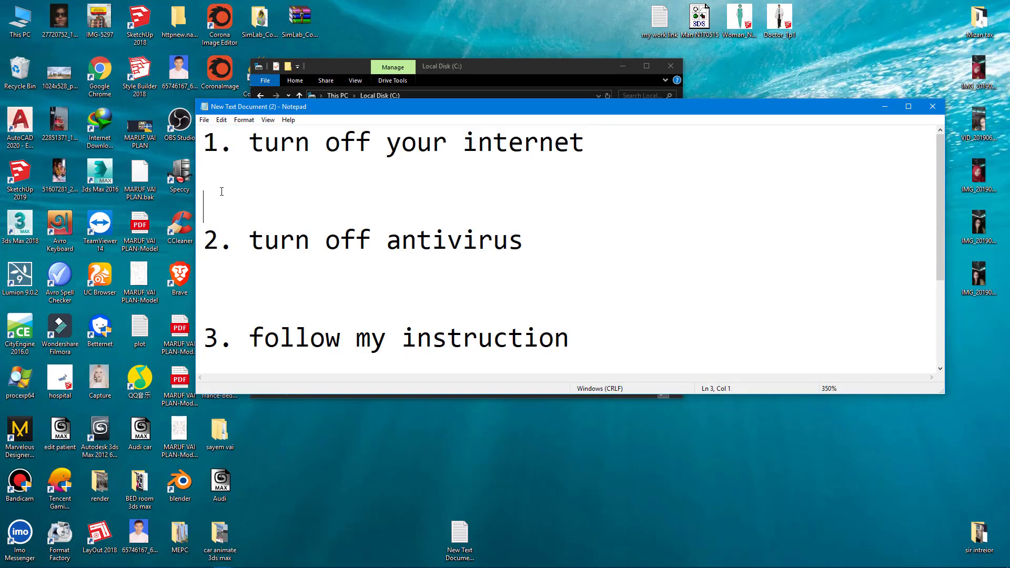
left_click_drag(208, 140, 584, 141)
left_click(584, 141)
left_click_drag(206, 247, 518, 245)
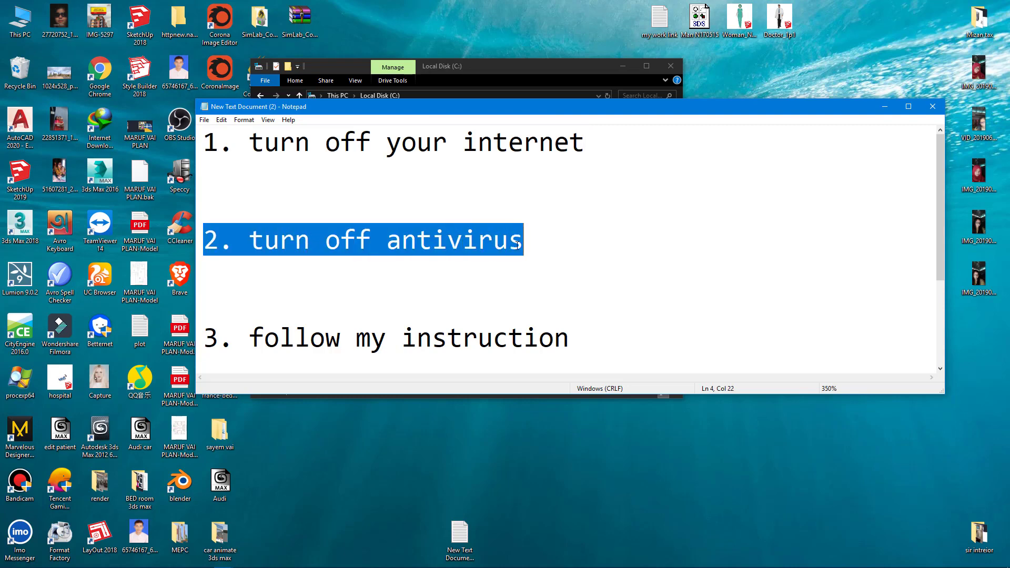
left_click(551, 244)
left_click_drag(206, 337, 571, 349)
left_click(740, 313)
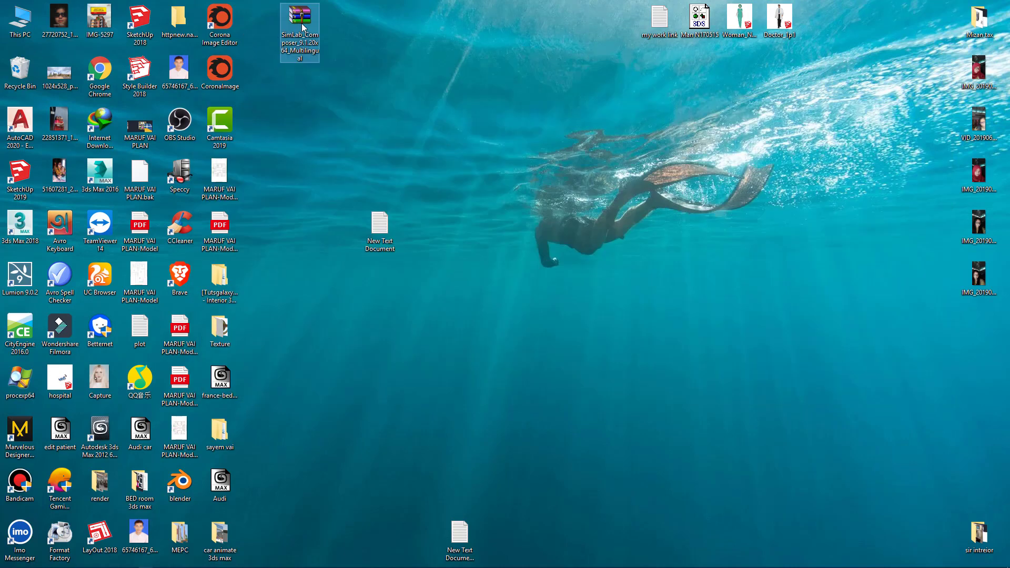
Extract the SimLab_Composer_9.1.20x64_Multilingual archive onto the desktop and open the extracted folder in a maximized window
right_click(302, 23)
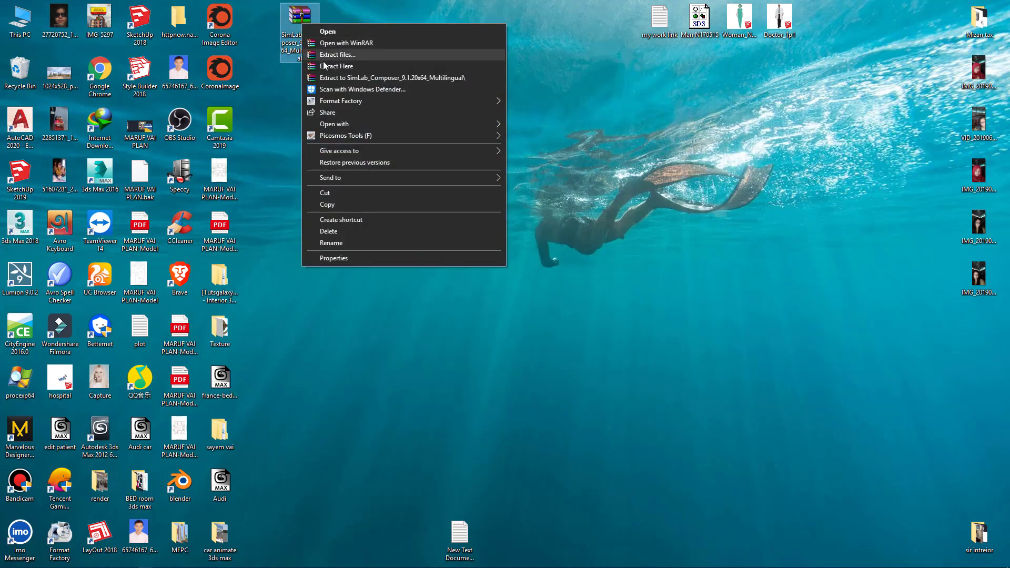
left_click(324, 65)
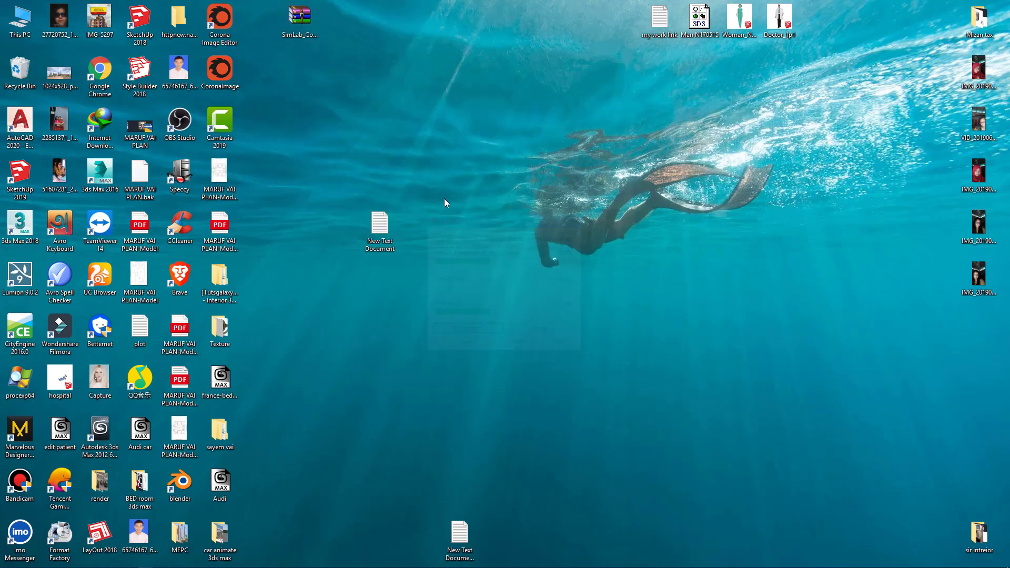
double_click(259, 19)
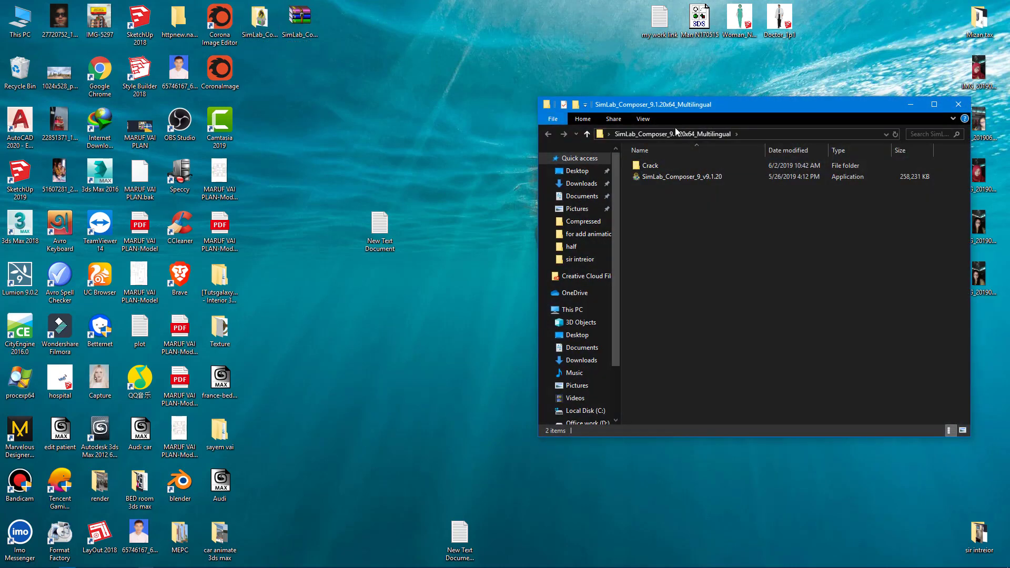
left_click_drag(690, 107, 383, 38)
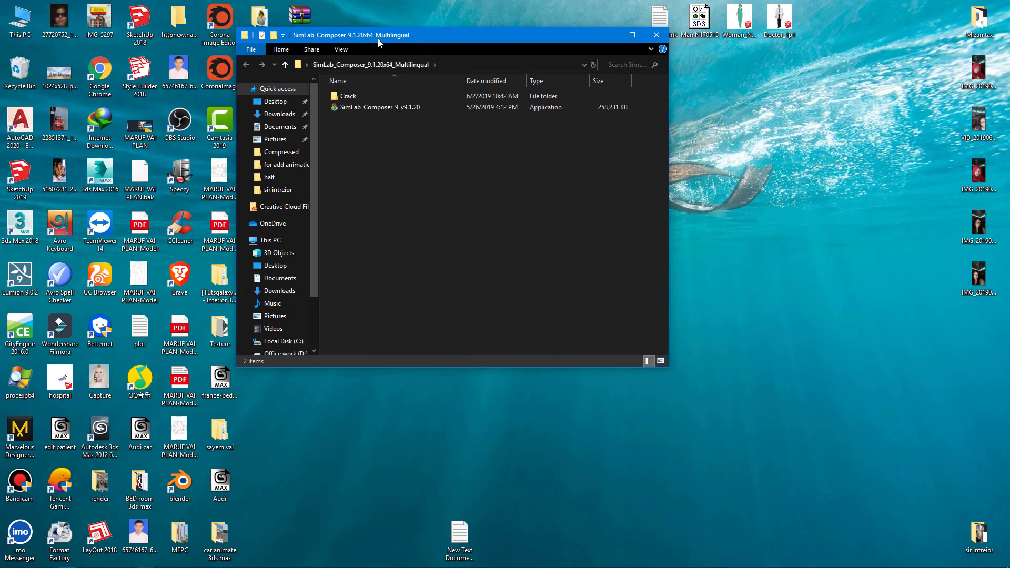
double_click(377, 39)
left_click(114, 77)
right_click(114, 77)
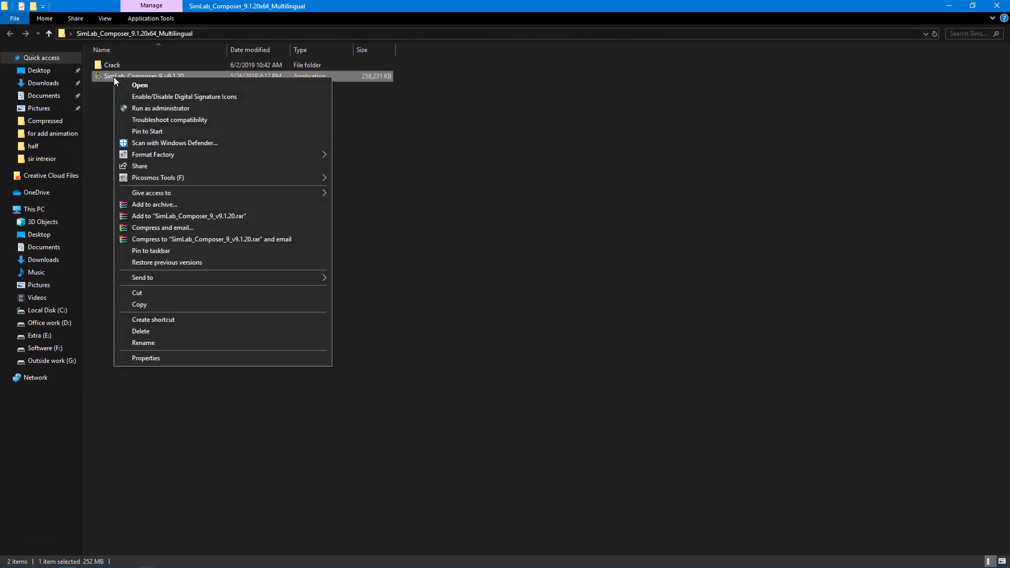
left_click(437, 153)
View the Ethernet page of the Windows network settings and close it without changes
mouse_move(963, 564)
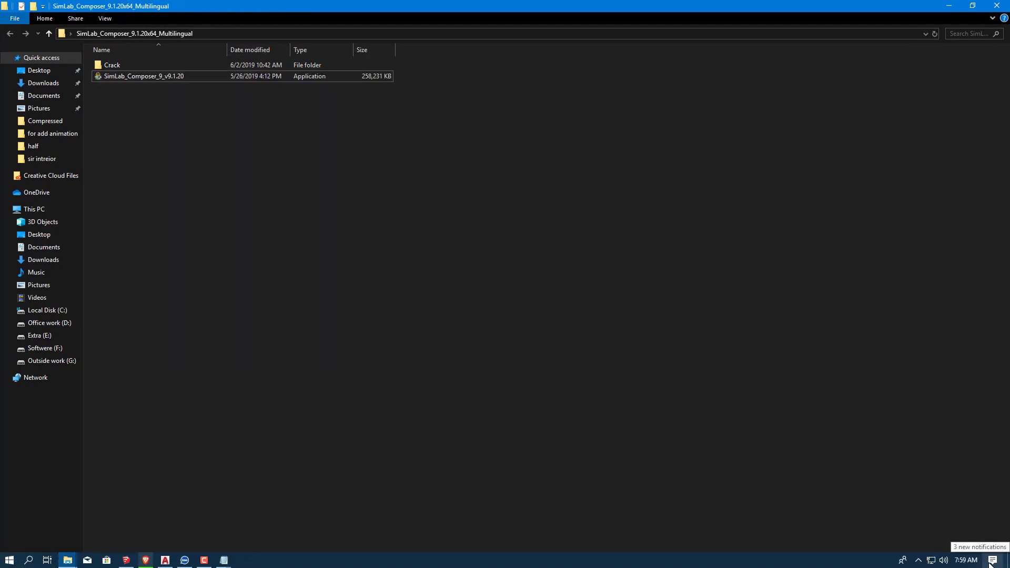
left_click(917, 559)
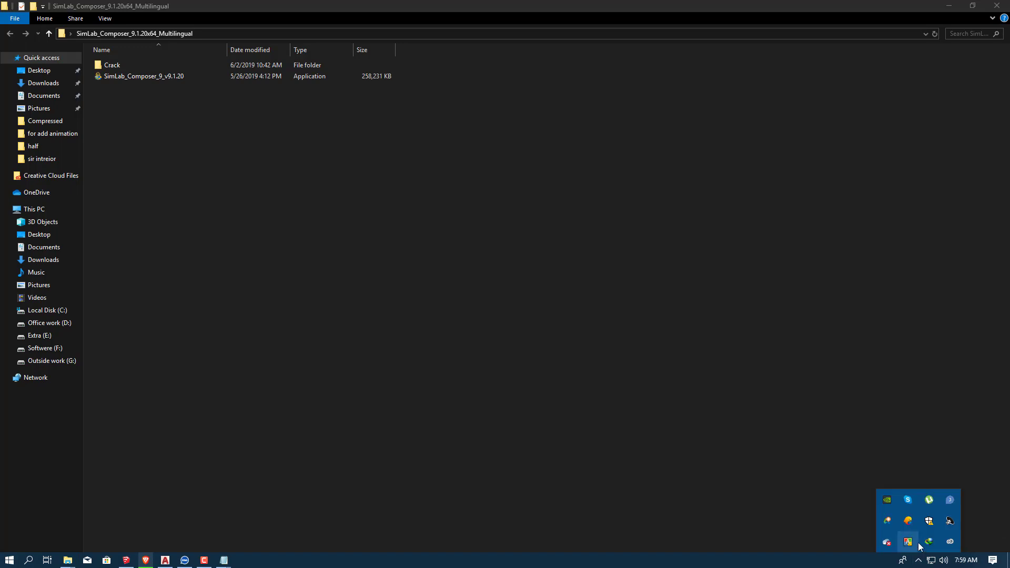
left_click(930, 560)
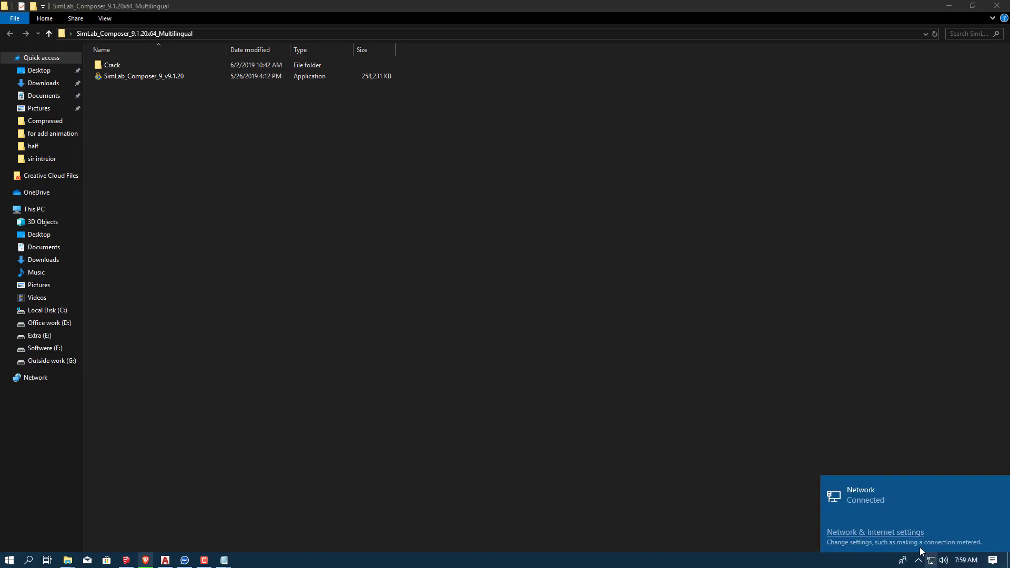
left_click(861, 494)
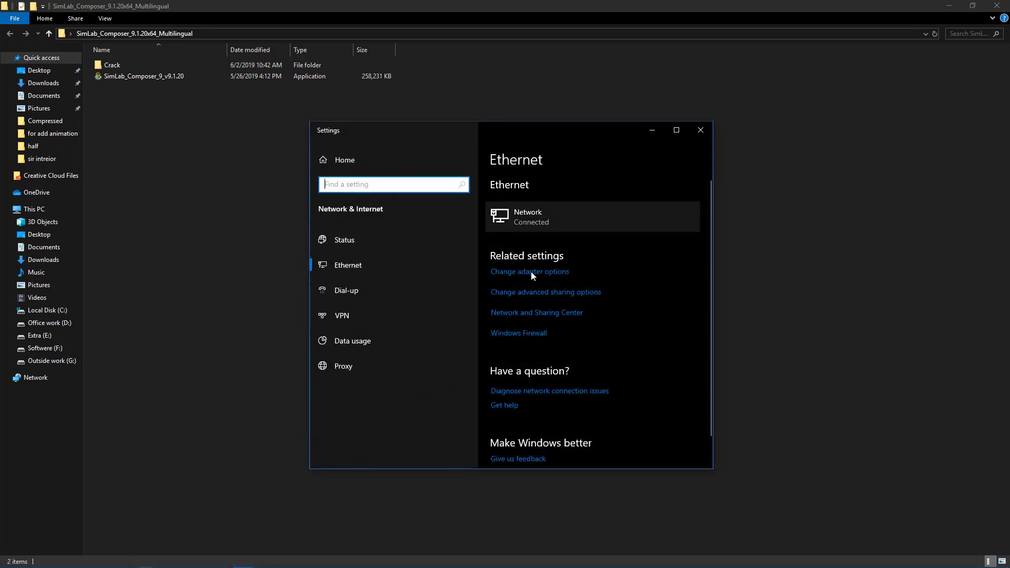
left_click(698, 136)
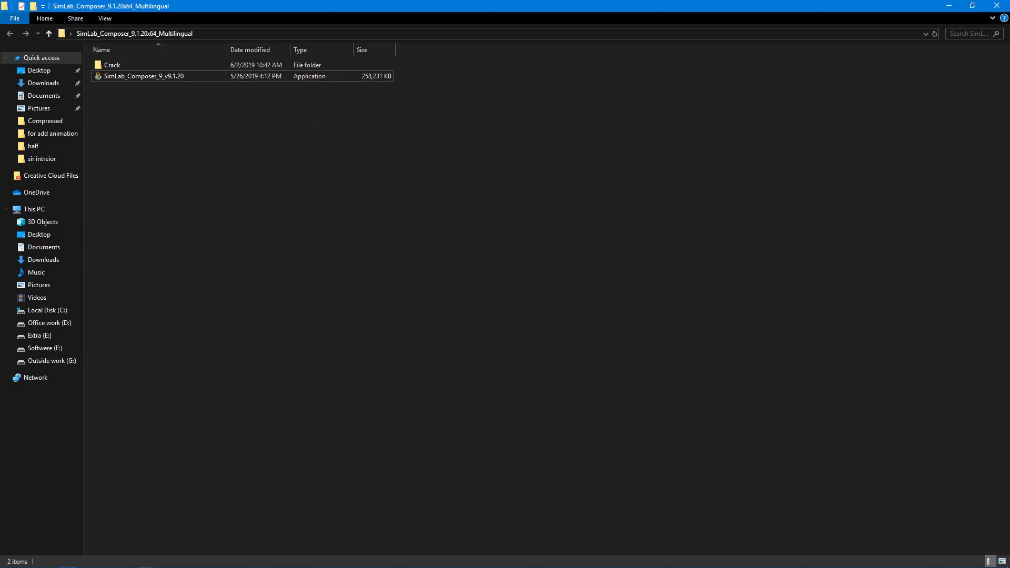
Open the Network and Sharing Center through Control Panel
left_click(9, 560)
type("con")
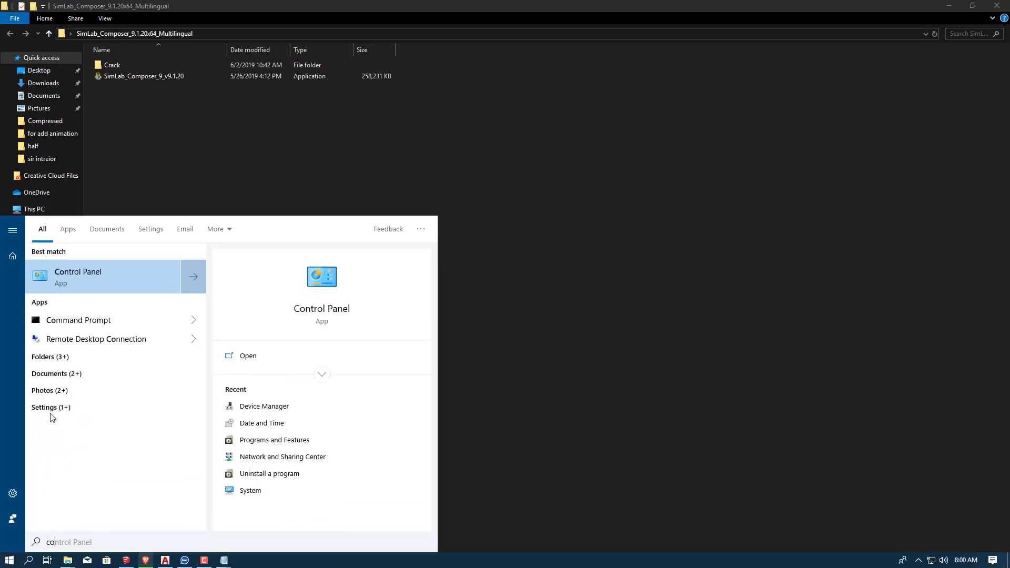
left_click(68, 272)
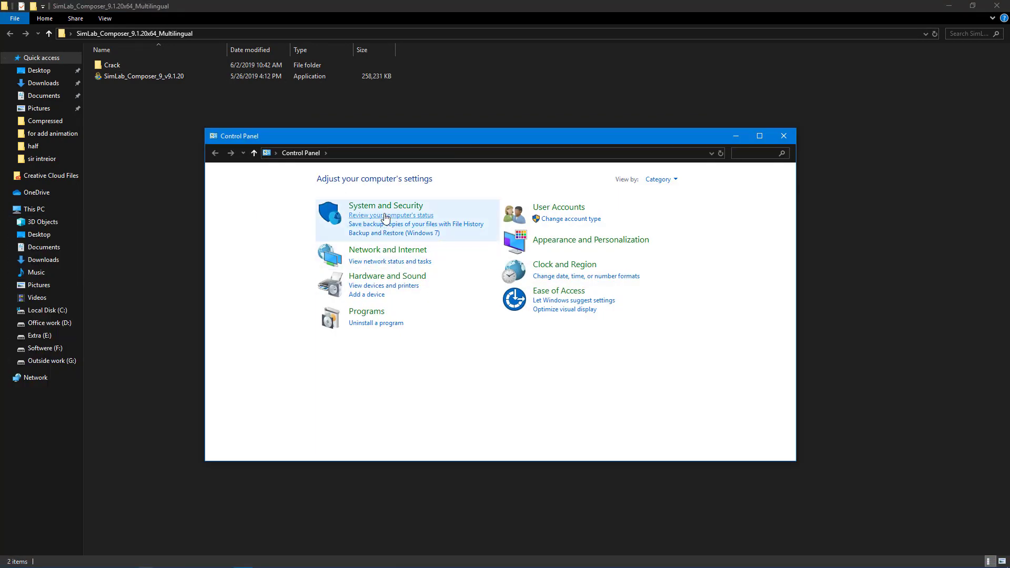
left_click(385, 253)
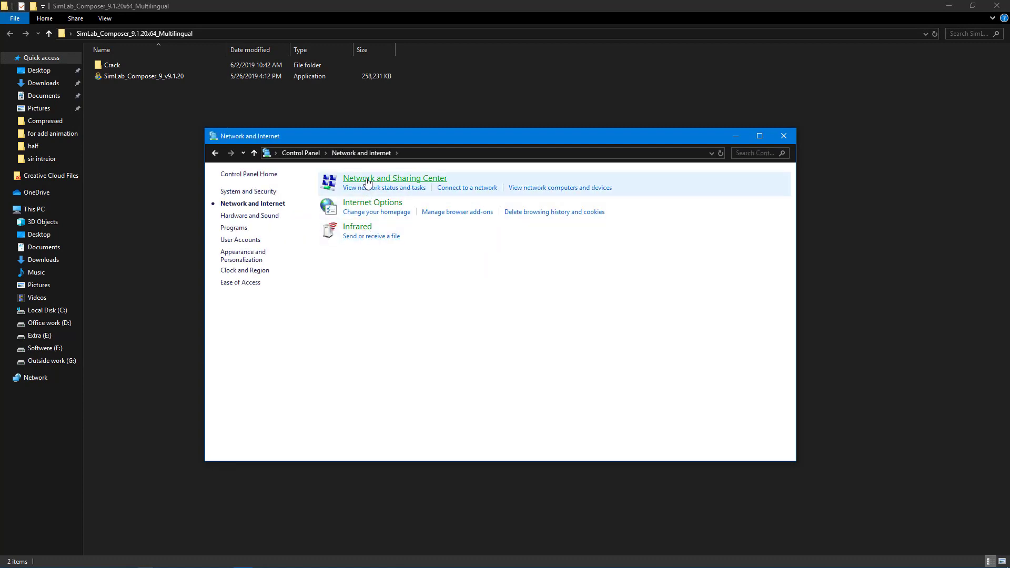
left_click(349, 180)
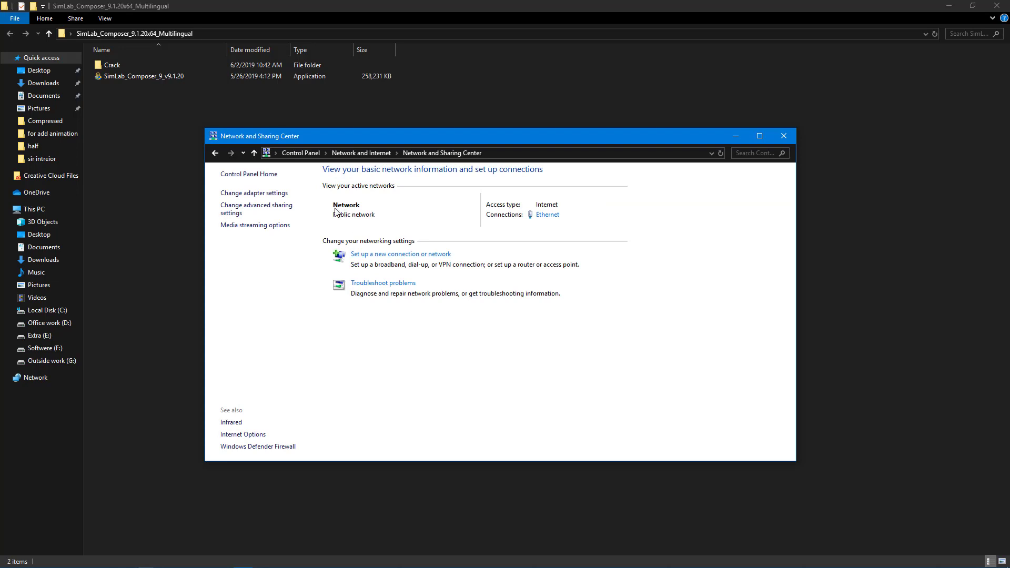
Disable the Ethernet adapter in the adapter settings and minimize the Network Connections window
left_click(262, 195)
right_click(298, 216)
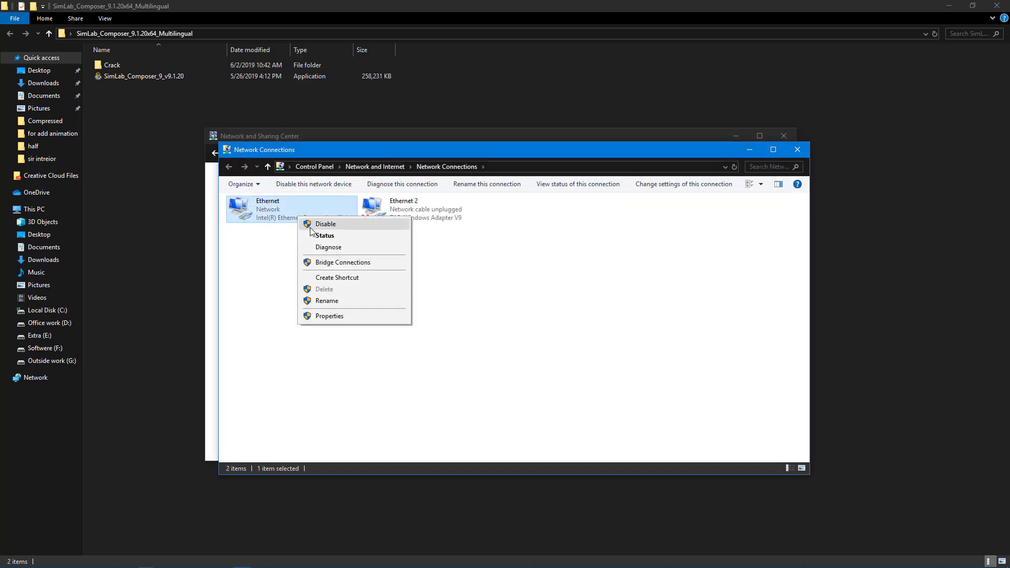
left_click(318, 223)
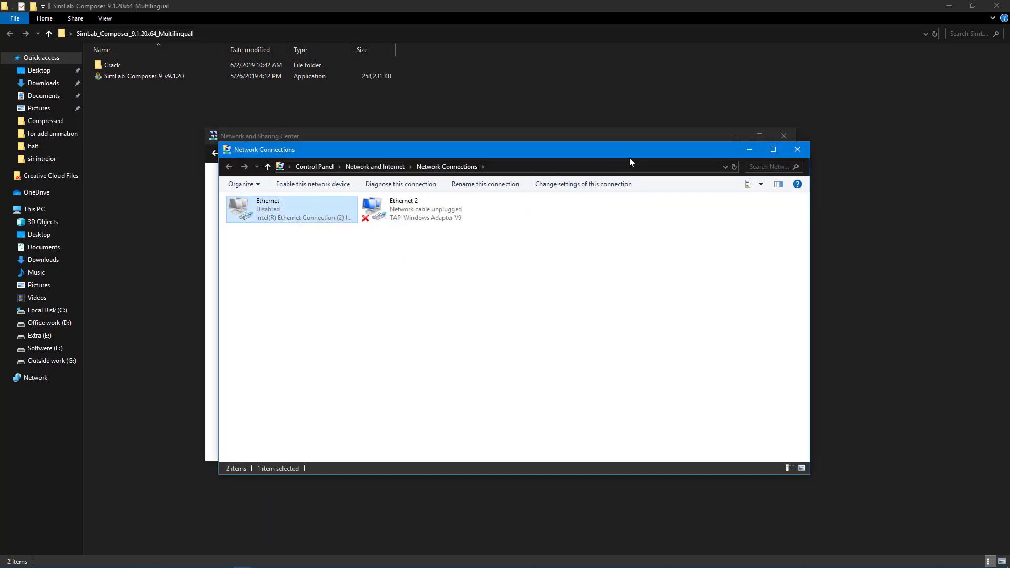
left_click(747, 150)
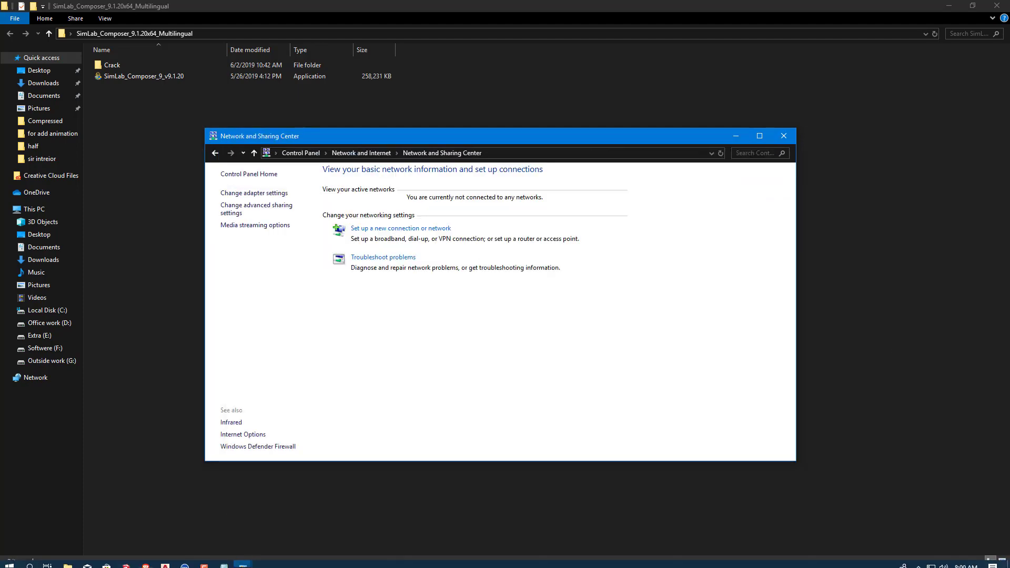
Open the Virus & threat protection settings in Windows Security and move the window clear of the others
left_click(916, 561)
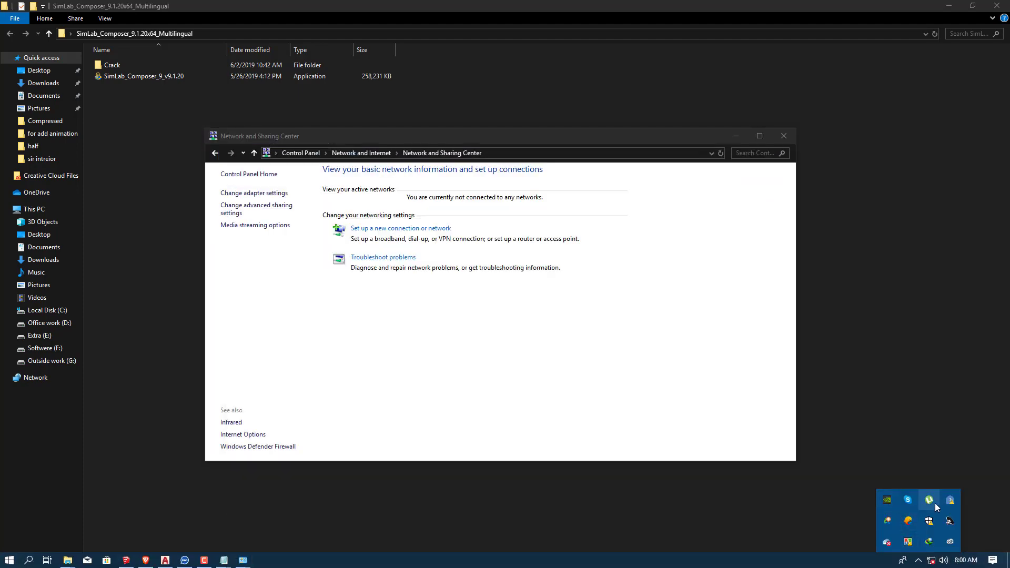
left_click(928, 520)
left_click(474, 140)
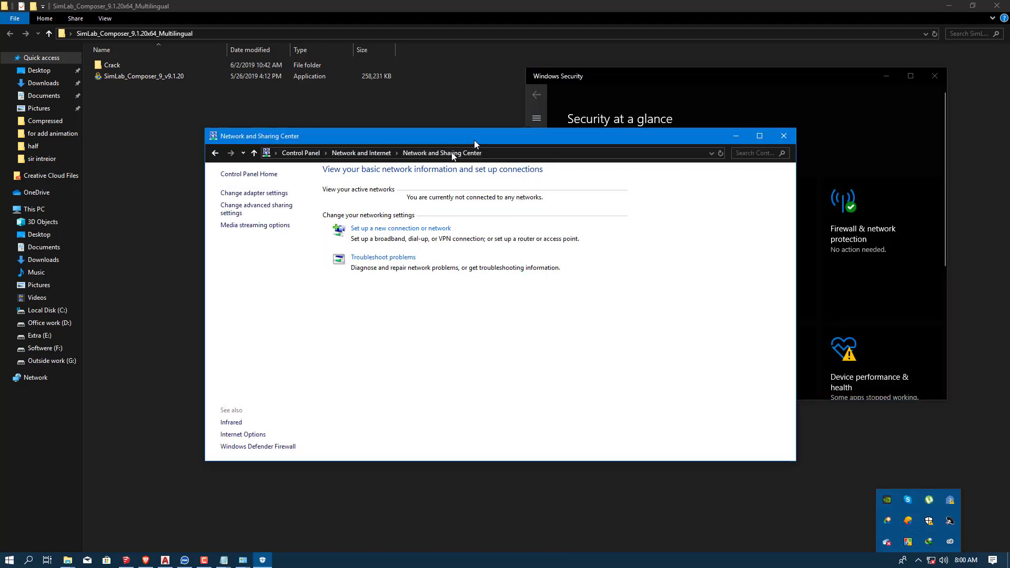
left_click_drag(475, 139, 253, 208)
left_click(563, 204)
left_click(622, 228)
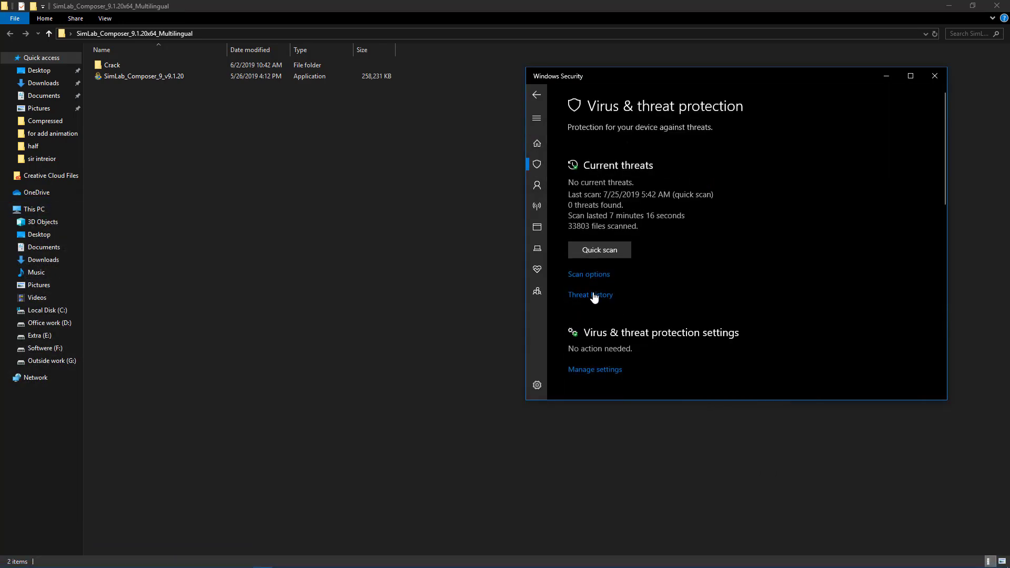
left_click(600, 370)
left_click_drag(637, 77, 478, 63)
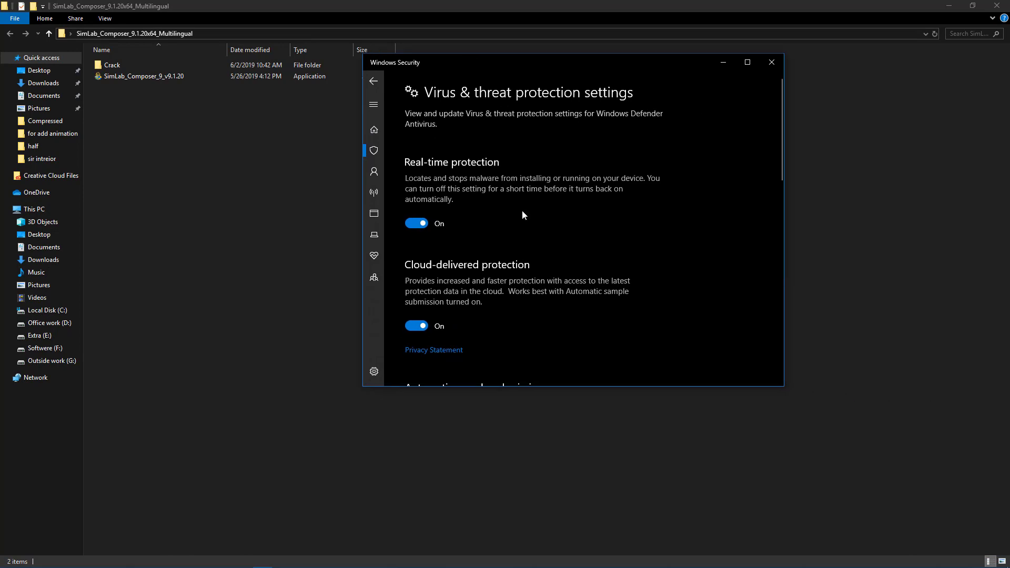
Turn off real-time protection, cloud-delivered protection and automatic sample submission, and close Windows Security
left_click(420, 225)
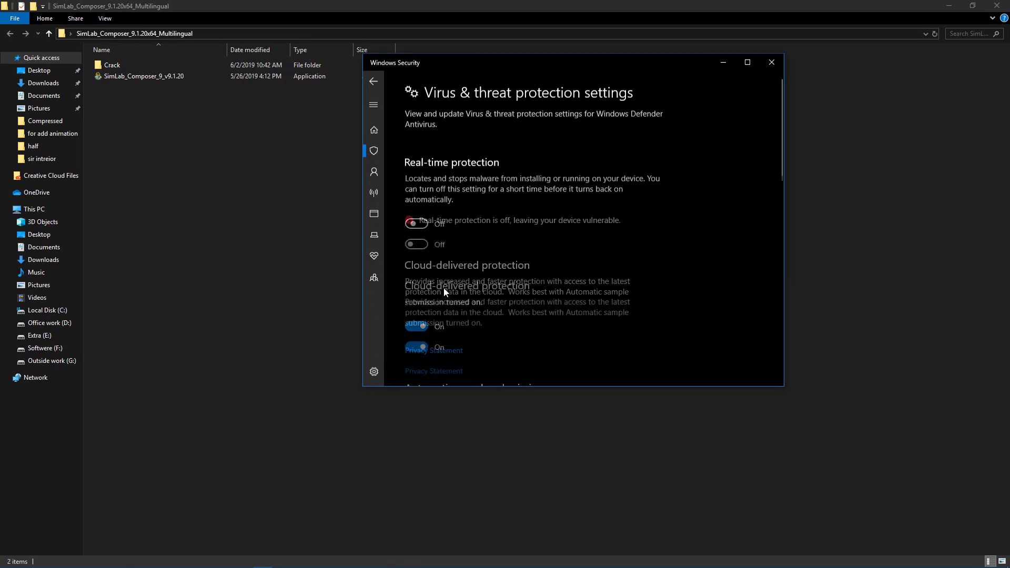
left_click(413, 347)
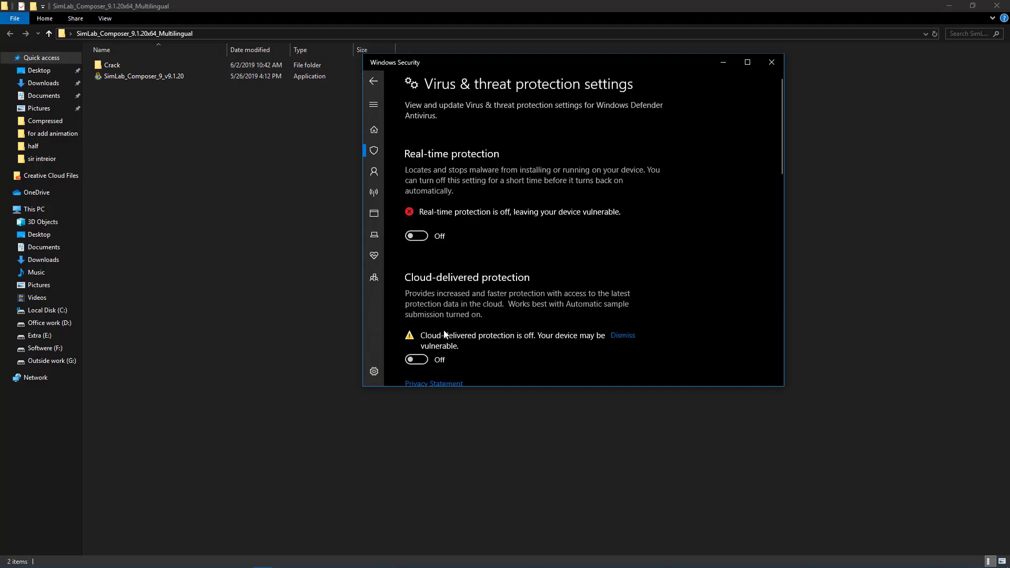
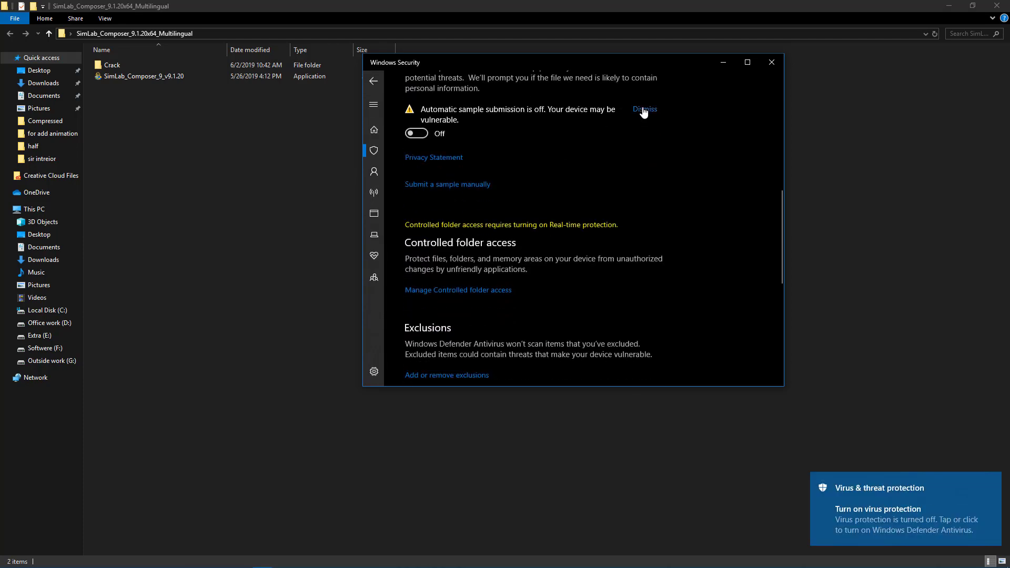
left_click(644, 109)
scroll(455, 169, "up", 10)
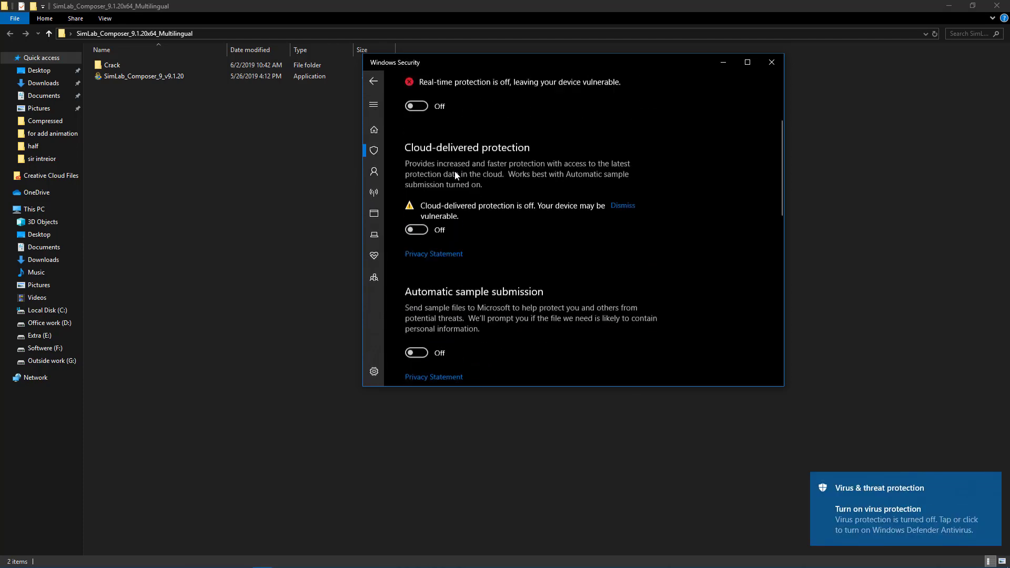
scroll(455, 175, "down", 15)
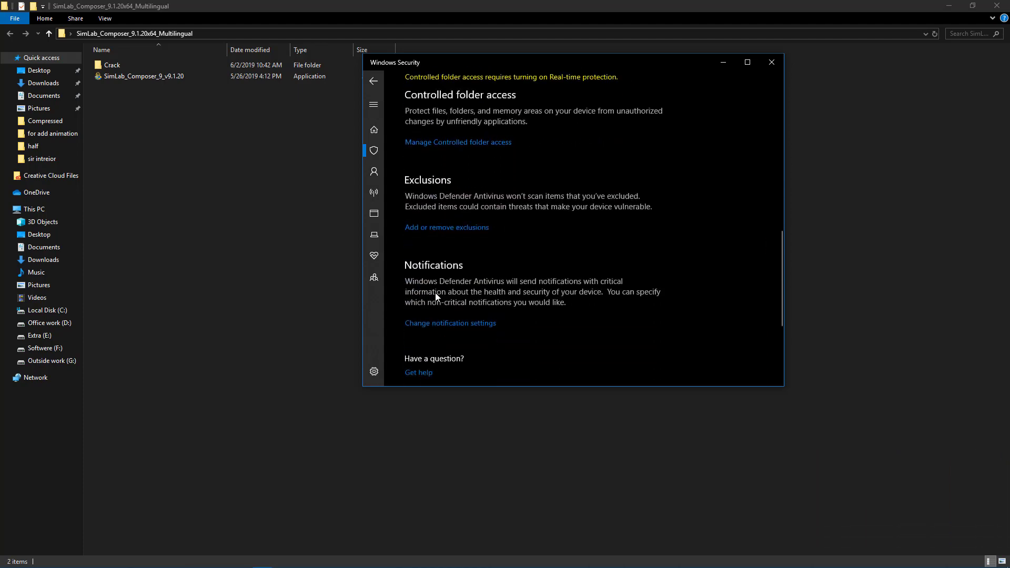
left_click(772, 63)
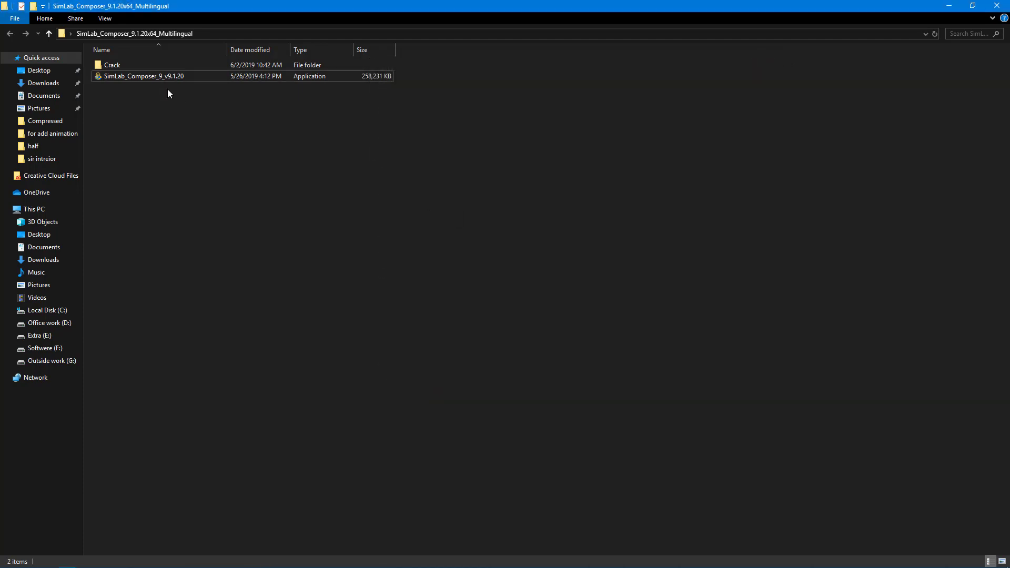
Run the SimLab_Composer_9_v9.1.20 installer as administrator and proceed to the End-User License Agreement page
left_click(153, 77)
right_click(153, 77)
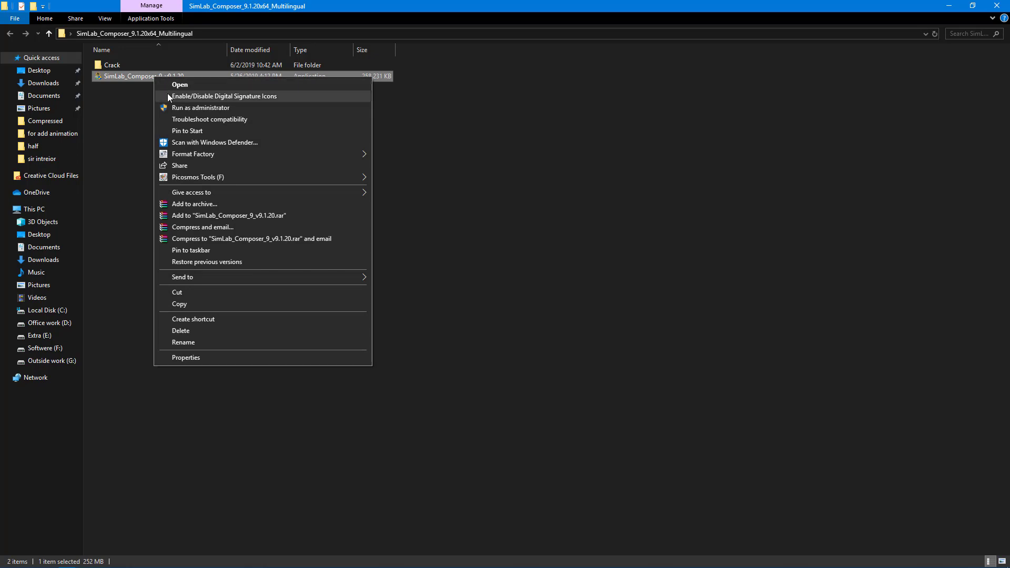
left_click(179, 108)
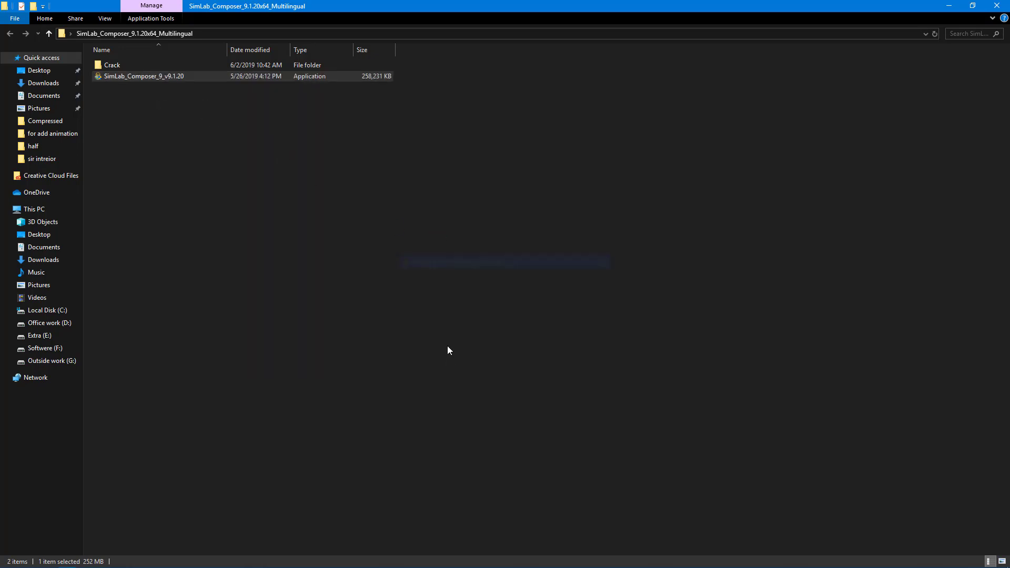
left_click(552, 373)
left_click(551, 373)
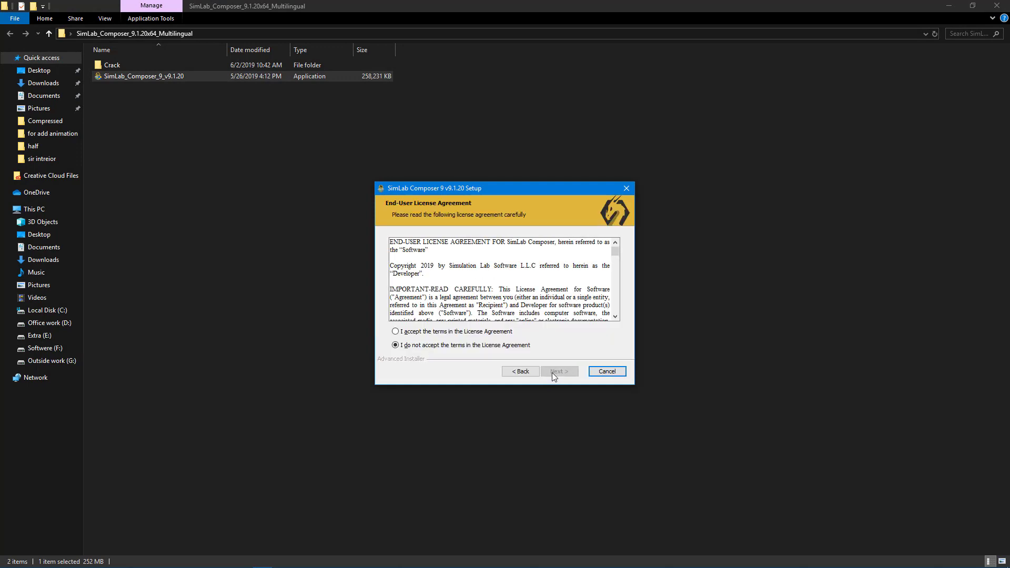
Accept the license agreement, install SimLab Composer 9 in the default folder, and finish setup without launching the program
left_click(436, 332)
left_click(558, 371)
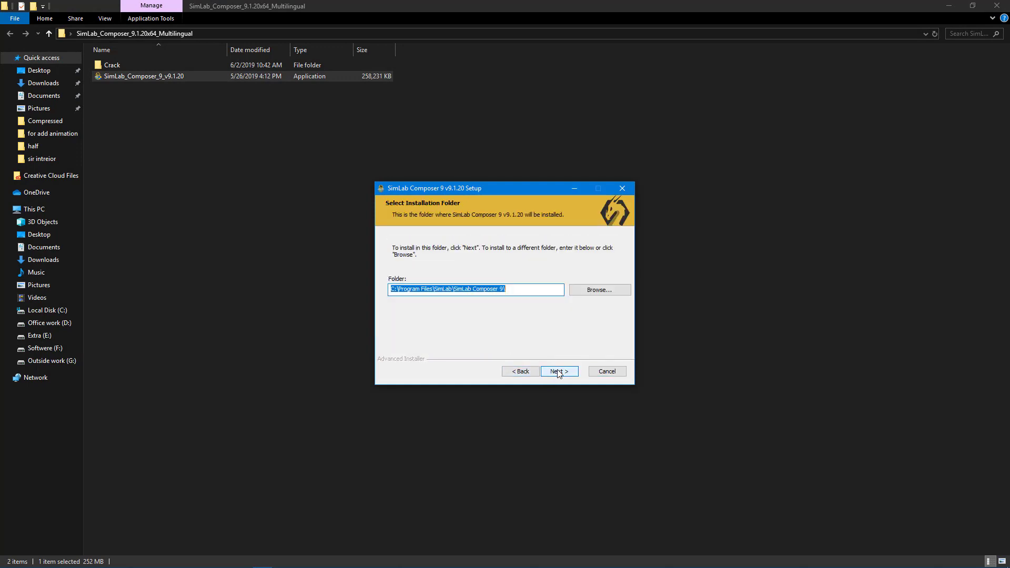
left_click_drag(519, 290, 377, 292)
left_click(552, 372)
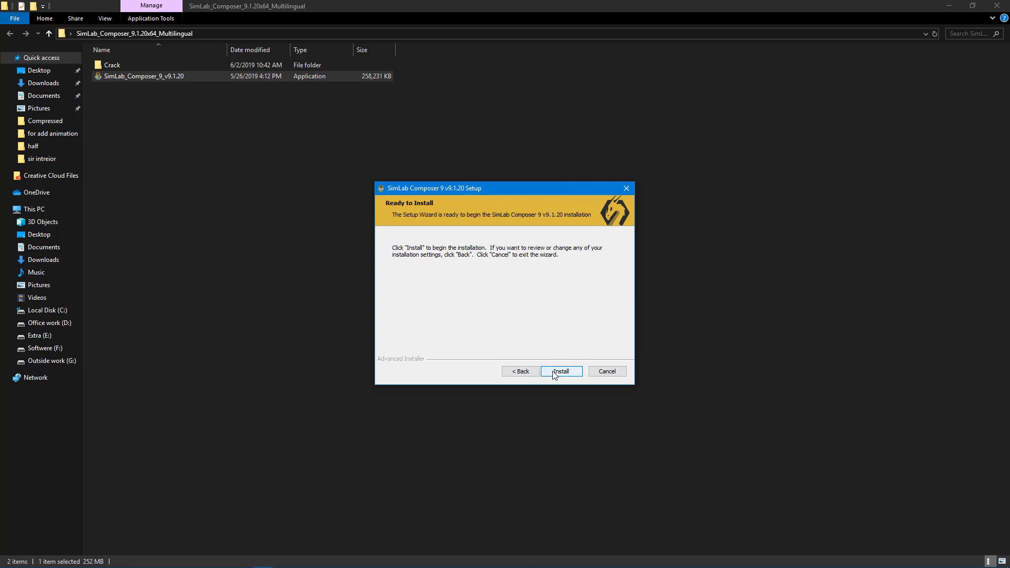
left_click(553, 373)
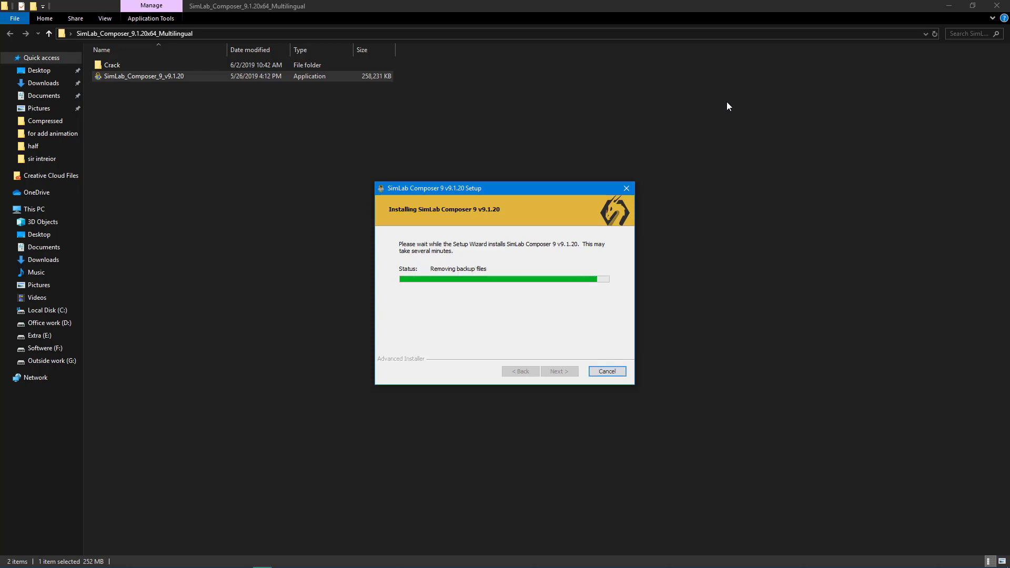
left_click(473, 319)
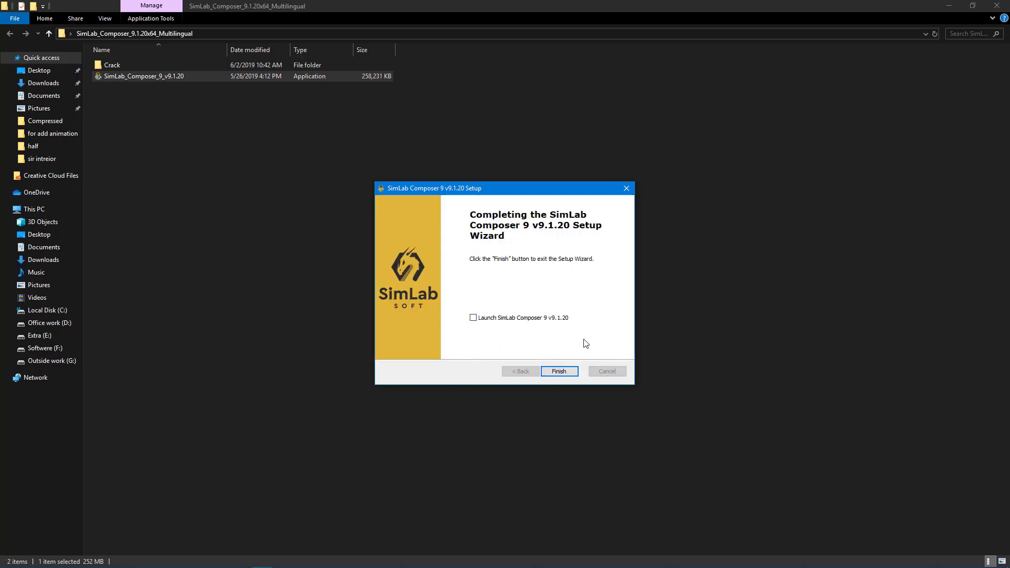
left_click(558, 373)
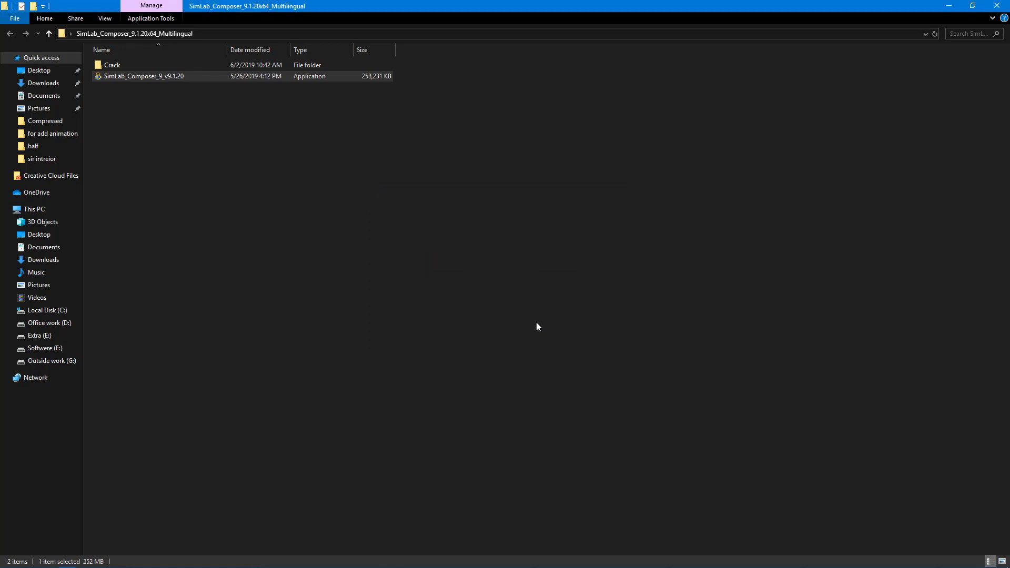
Check the hidden notification-area icons for the antivirus protection status
left_click(112, 65)
mouse_move(770, 558)
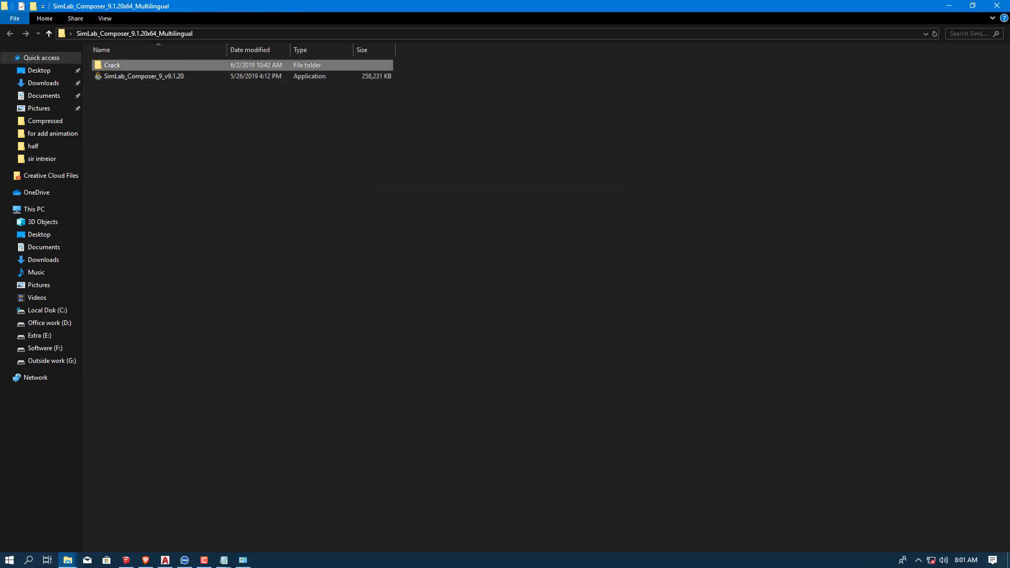
left_click(918, 560)
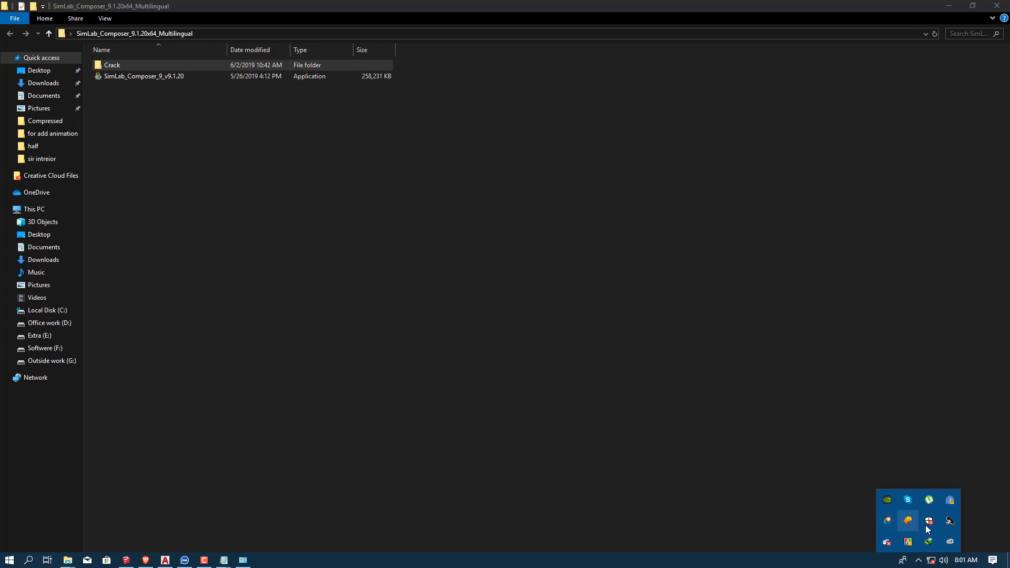
left_click(731, 471)
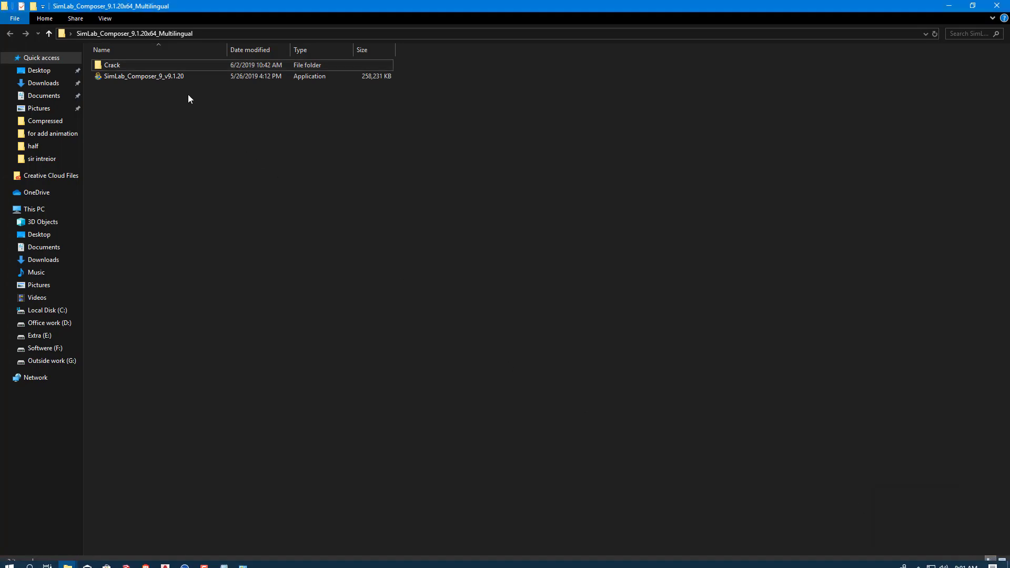
Copy the SimLabComposer application file from the Crack folder
double_click(143, 64)
right_click(128, 77)
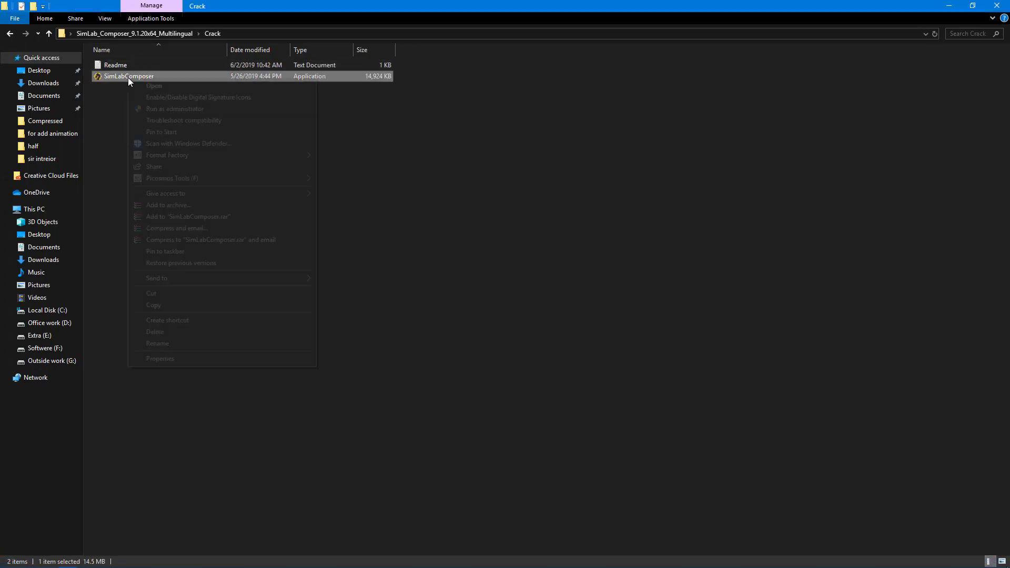
left_click(168, 304)
left_click(166, 279)
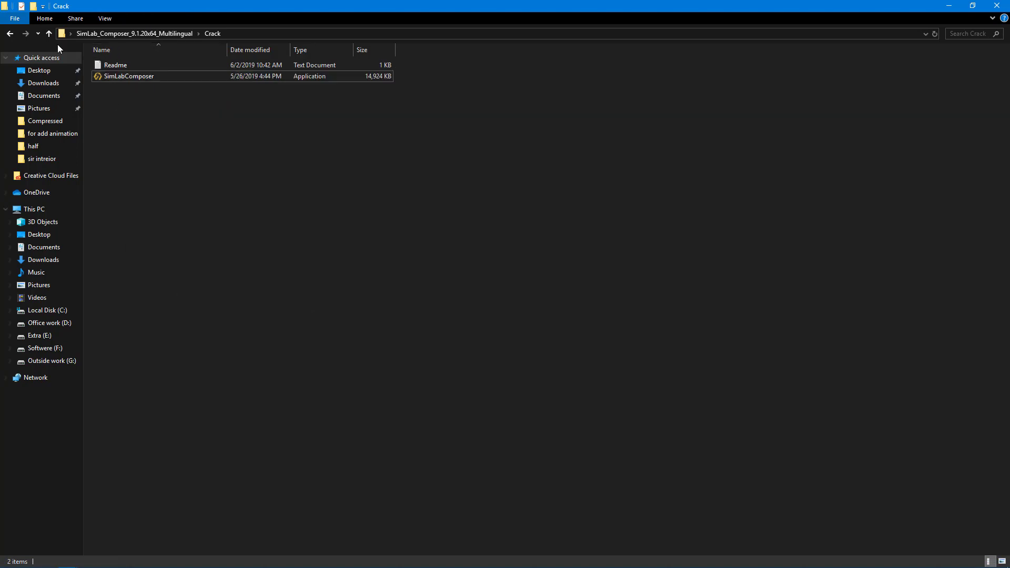
Open the SimLab Composer 9 installation folder under Program Files by following the installed shortcut's file location, and maximize its window
left_click(41, 311)
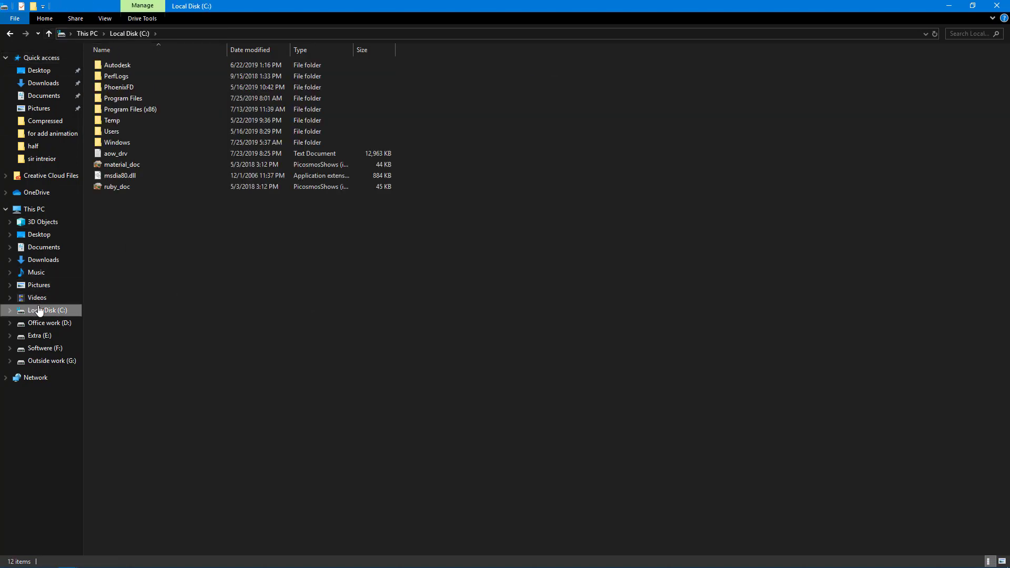
left_click_drag(297, 4, 504, 60)
key("super")
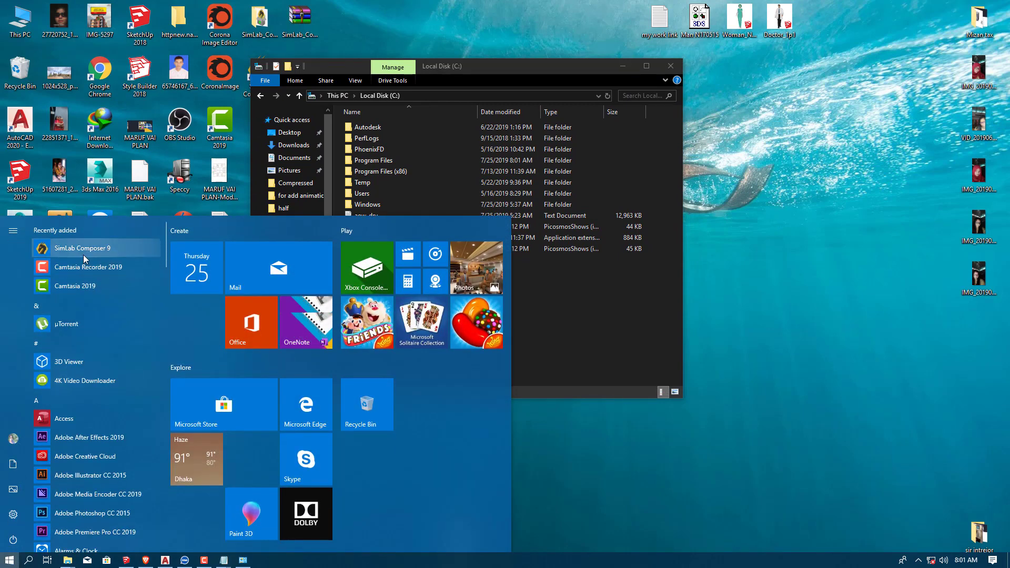
right_click(87, 251)
mouse_move(160, 282)
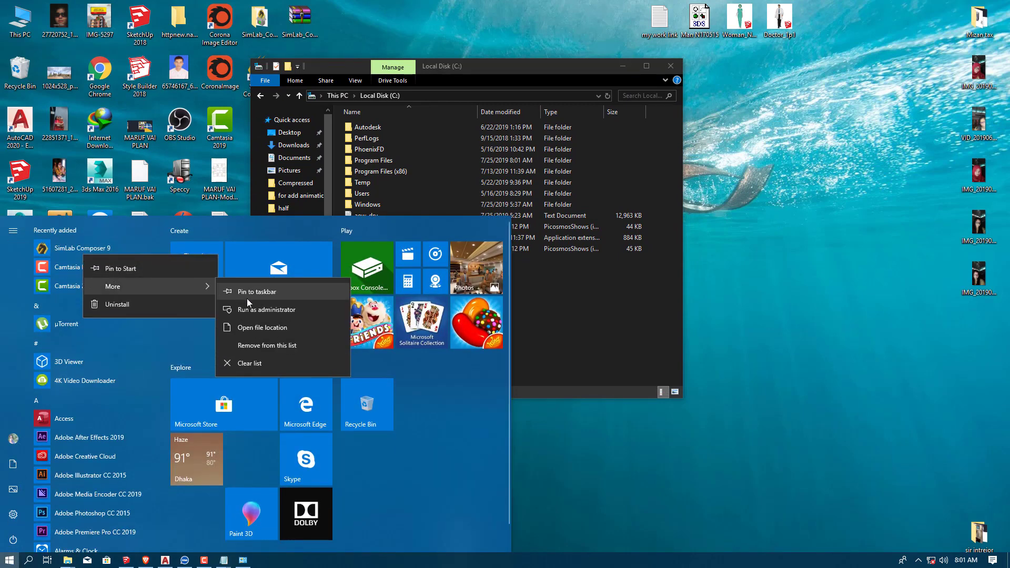
left_click(267, 326)
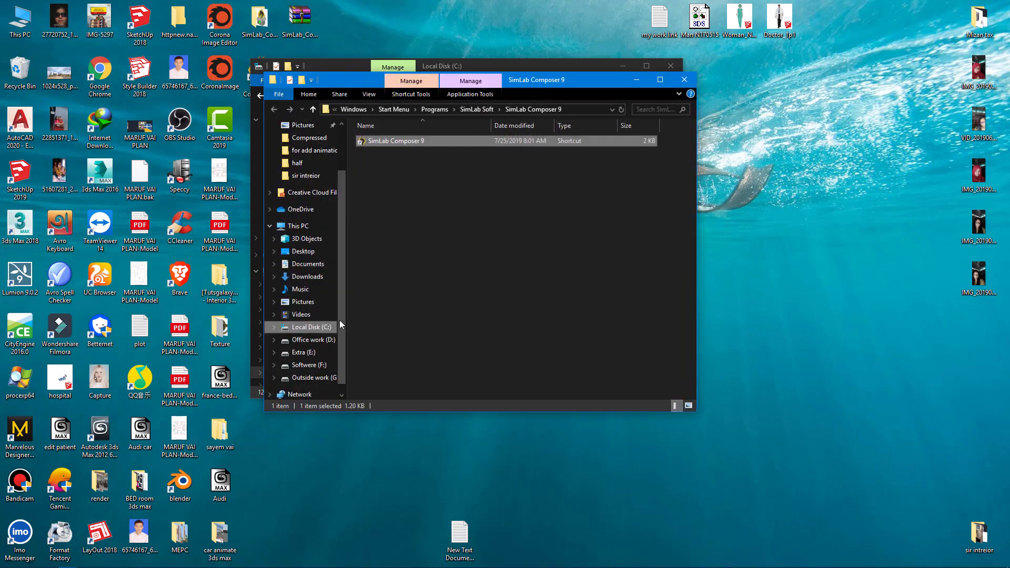
right_click(408, 141)
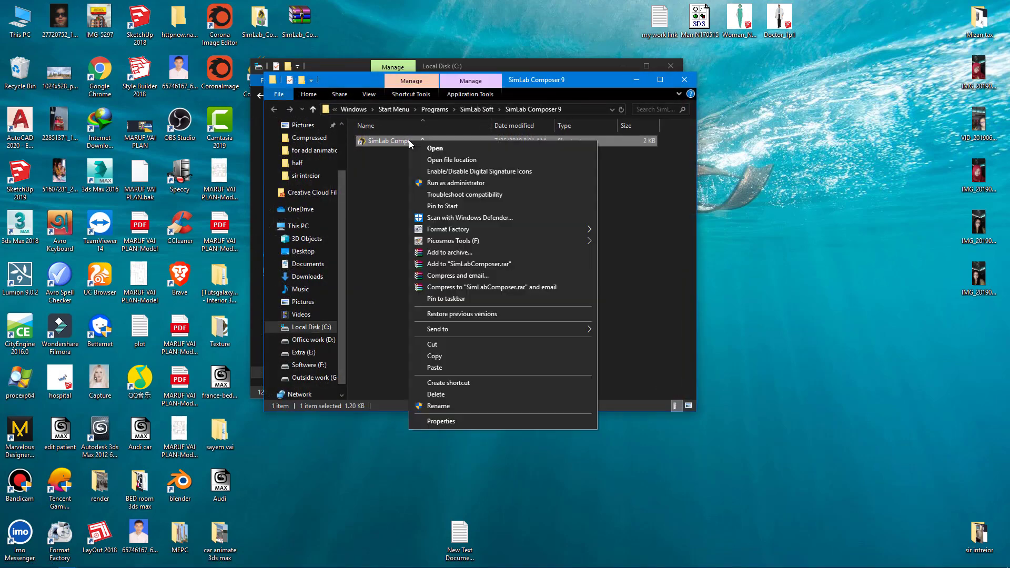
left_click(461, 159)
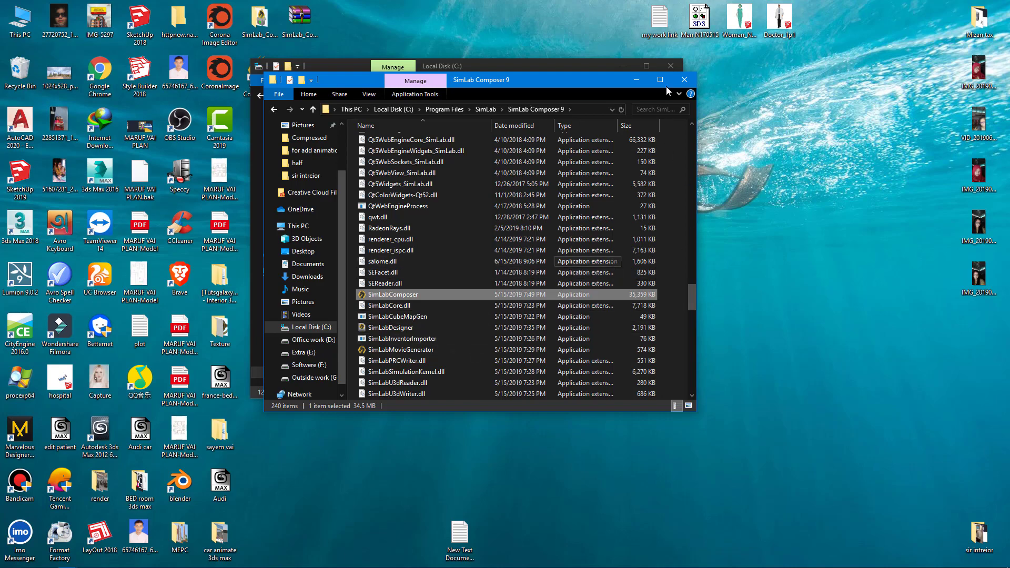
key("super+Up")
Paste the copied SimLabComposer.exe into the installation folder, replacing the existing file with administrator permission
right_click(537, 188)
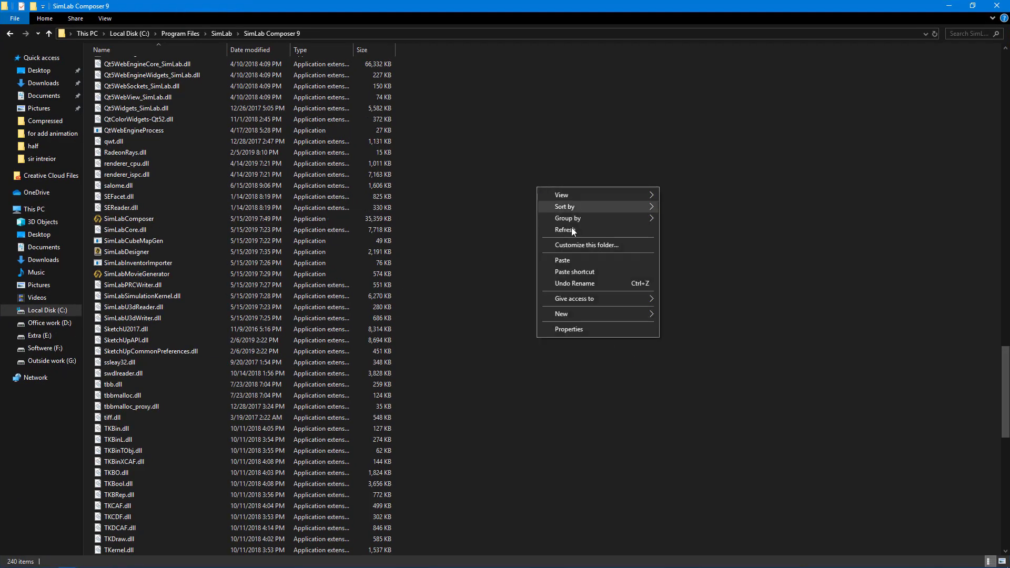
left_click(579, 260)
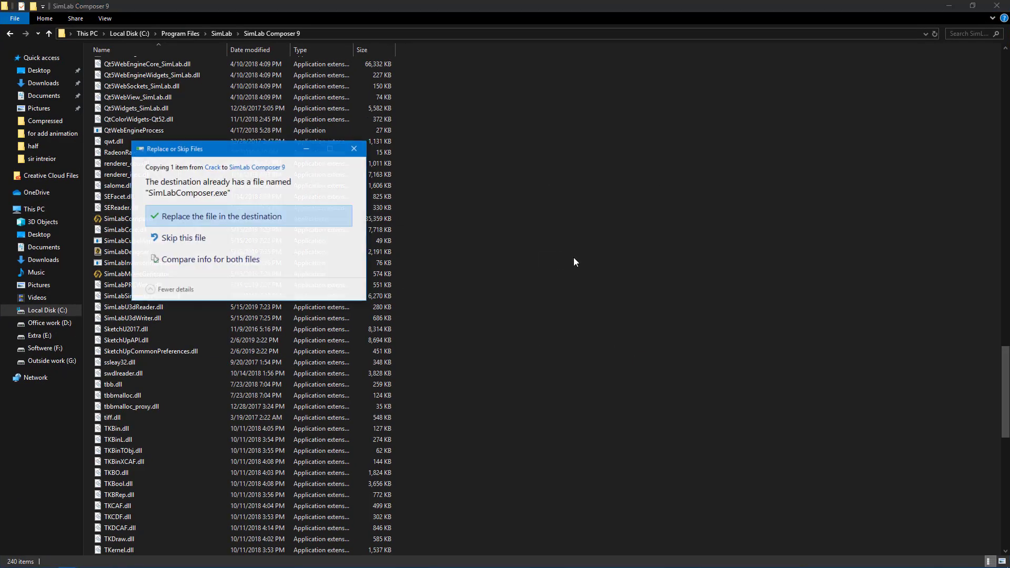
left_click(187, 218)
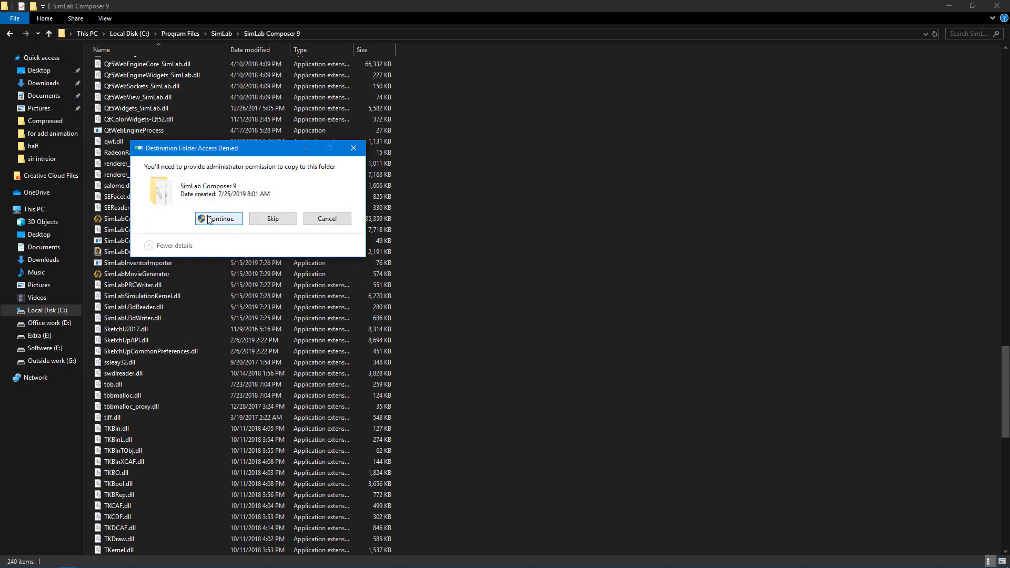
left_click(209, 220)
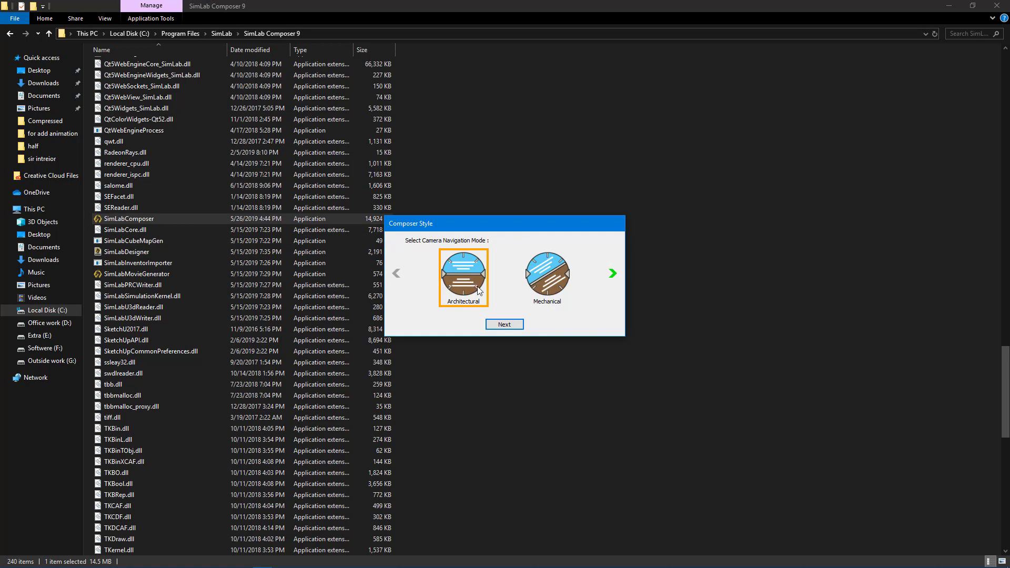
Complete the first-run style setup with Architectural camera navigation, close the welcome window and maximize SimLab Composer
left_click(503, 325)
left_click(503, 325)
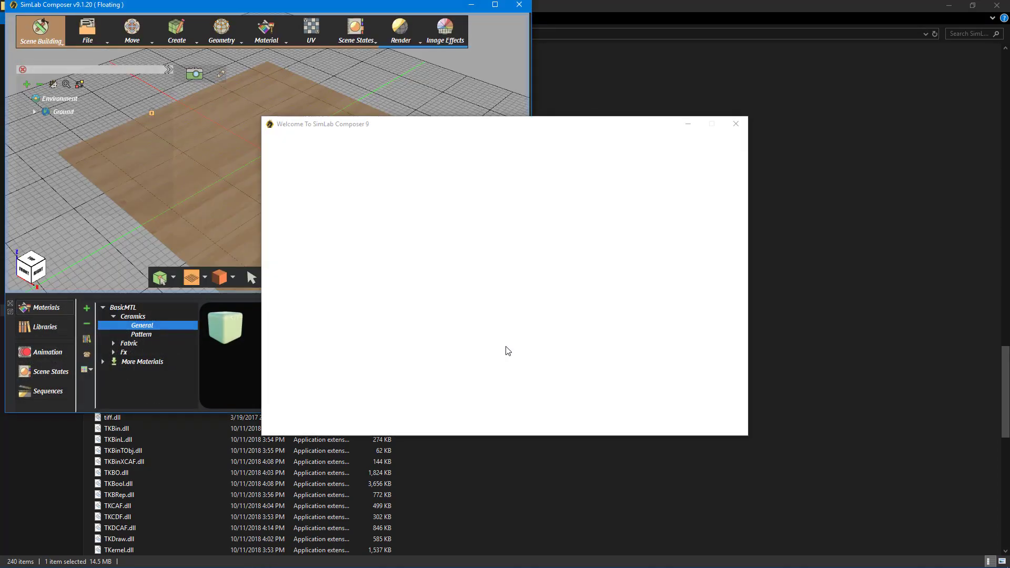
left_click(736, 124)
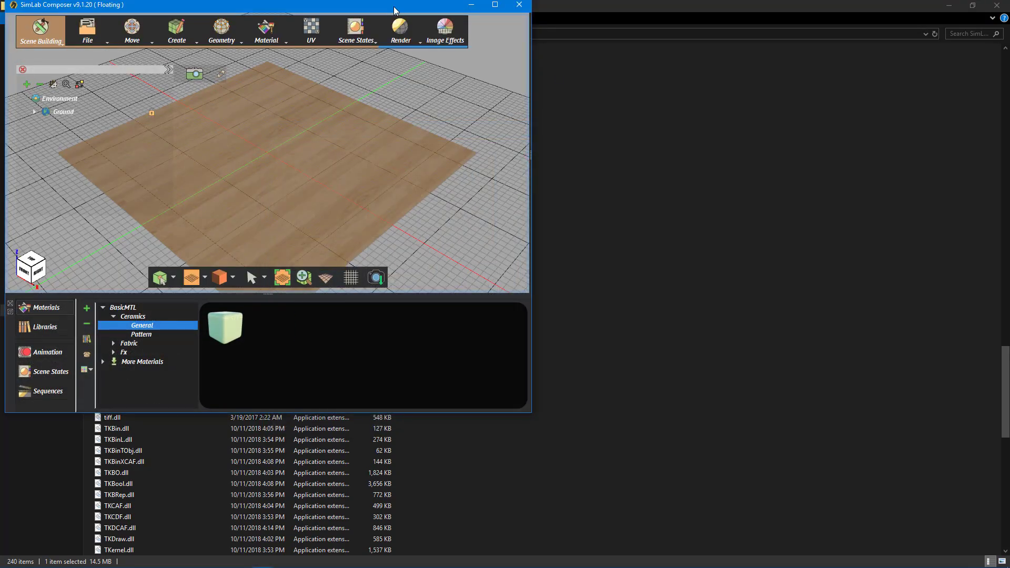
scroll(497, 298, "down", 3)
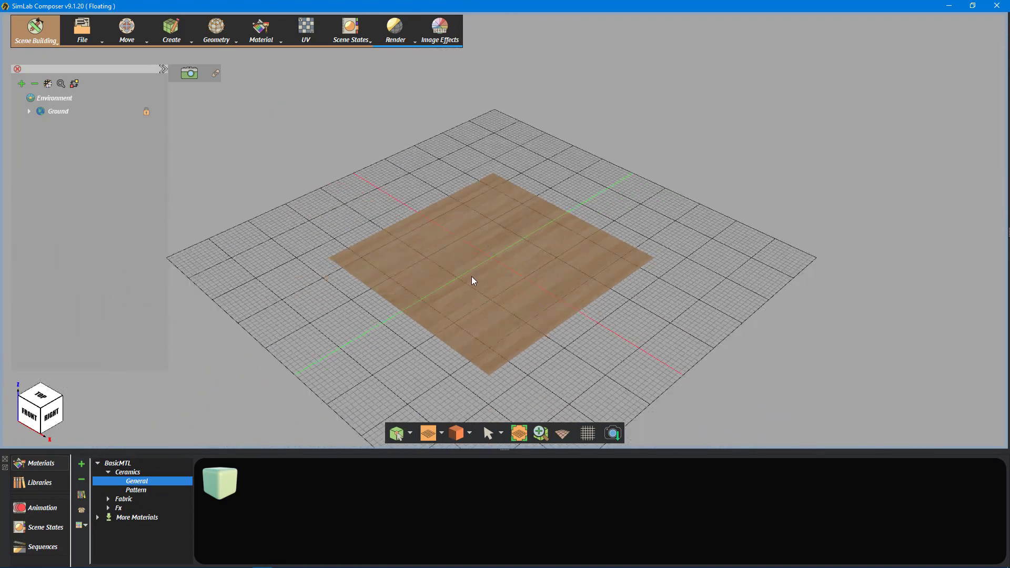
left_click(82, 29)
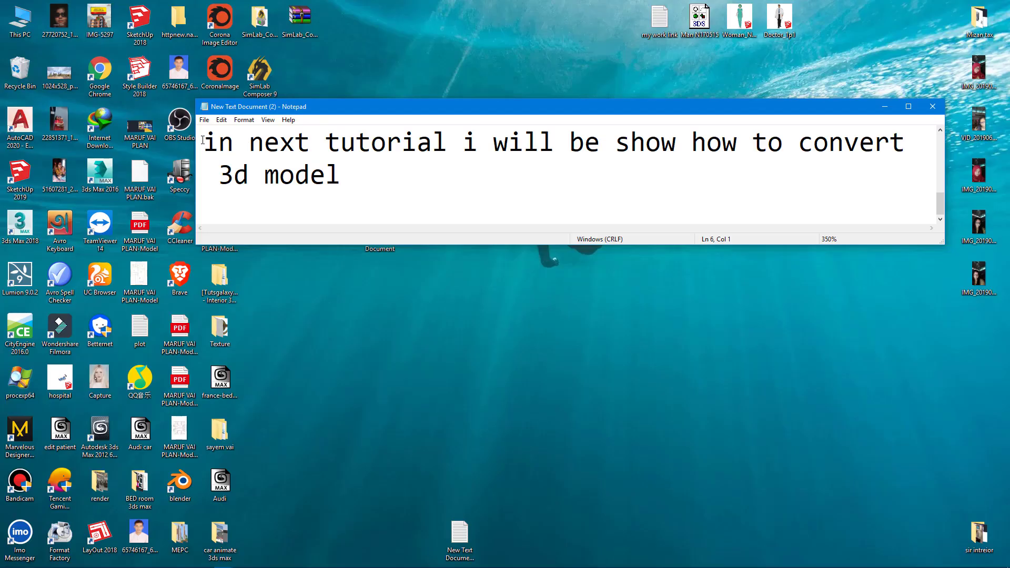
left_click_drag(203, 140, 655, 188)
left_click(342, 177)
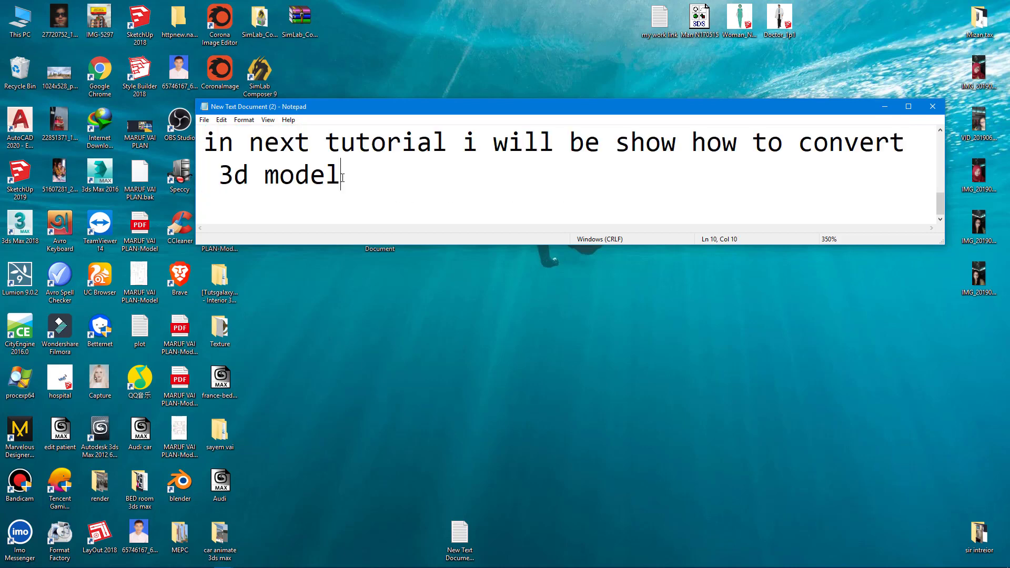